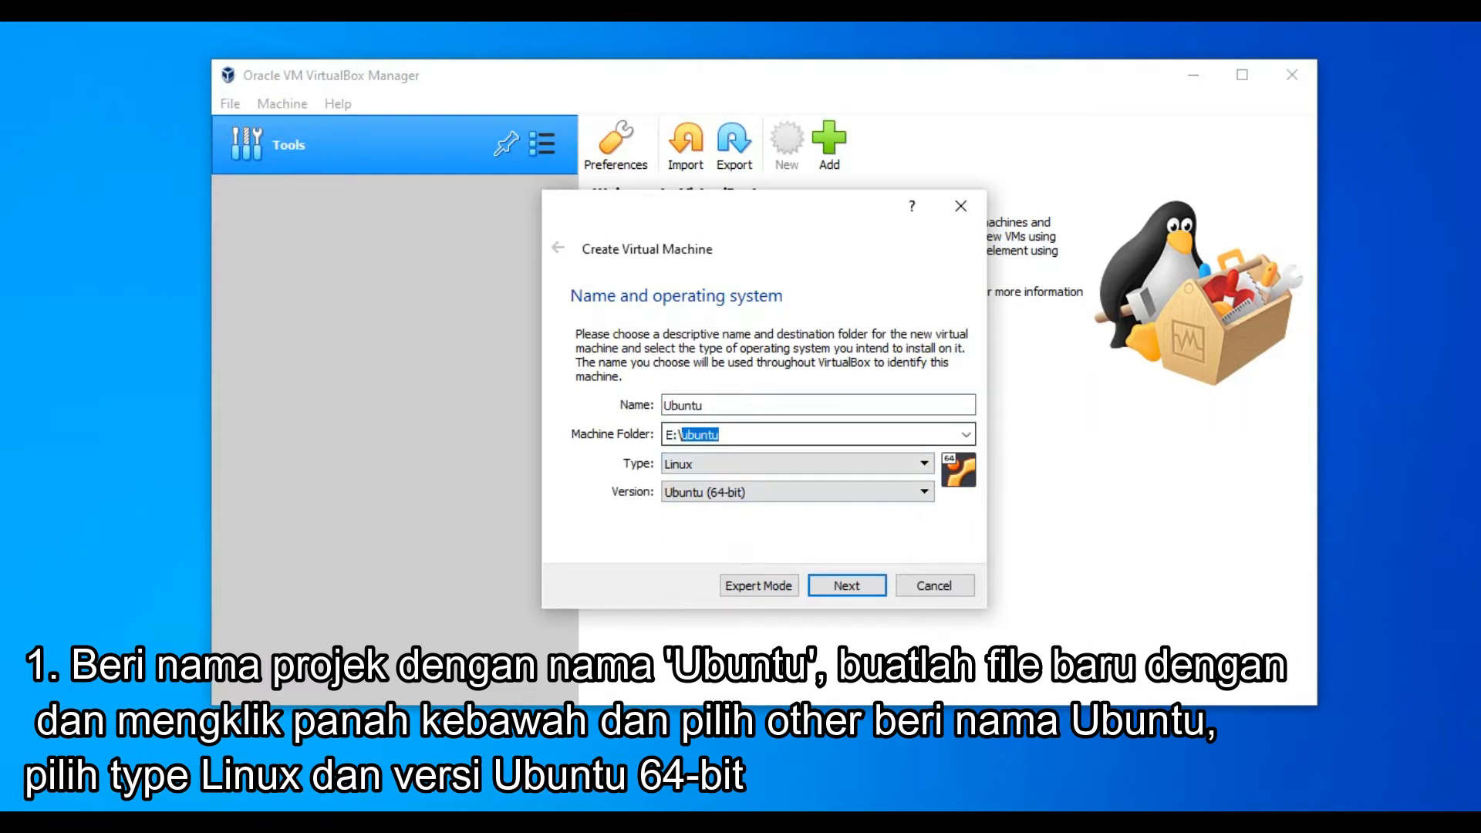
Give the new Ubuntu machine 2048 MB of memory and continue to the hard disk step.
left_click(726, 435)
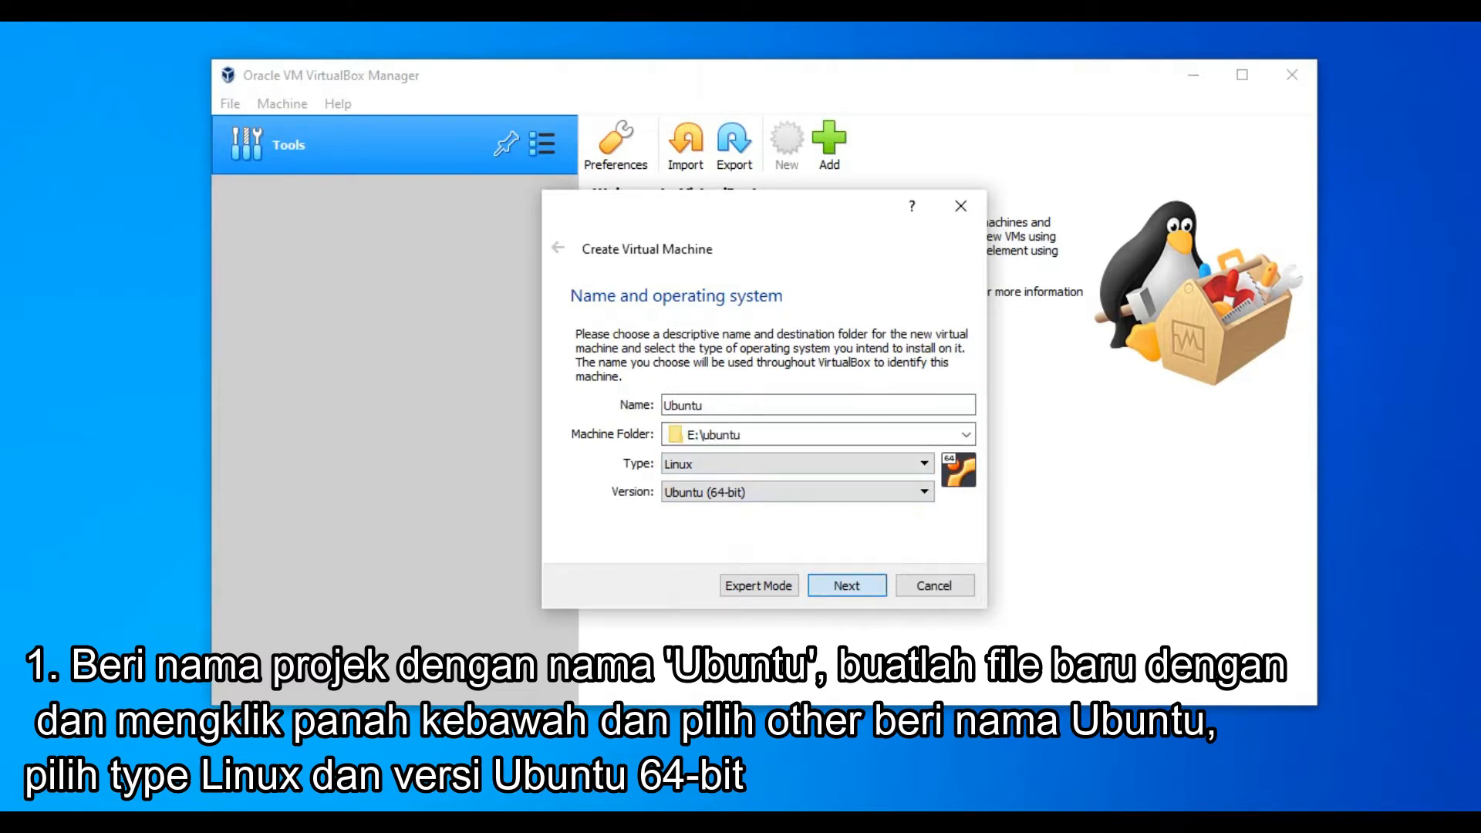
key("Return")
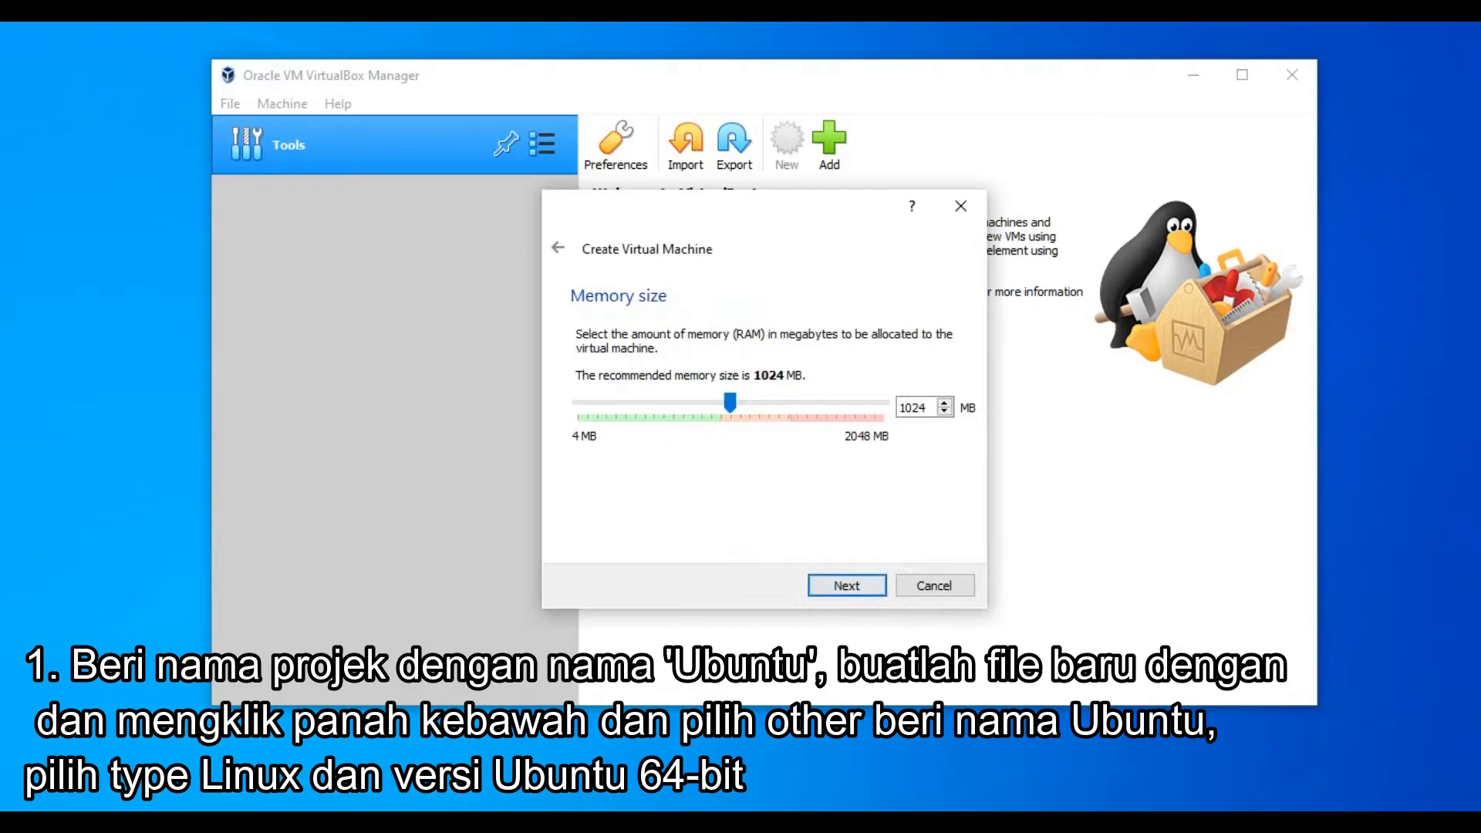
left_click_drag(730, 402, 883, 401)
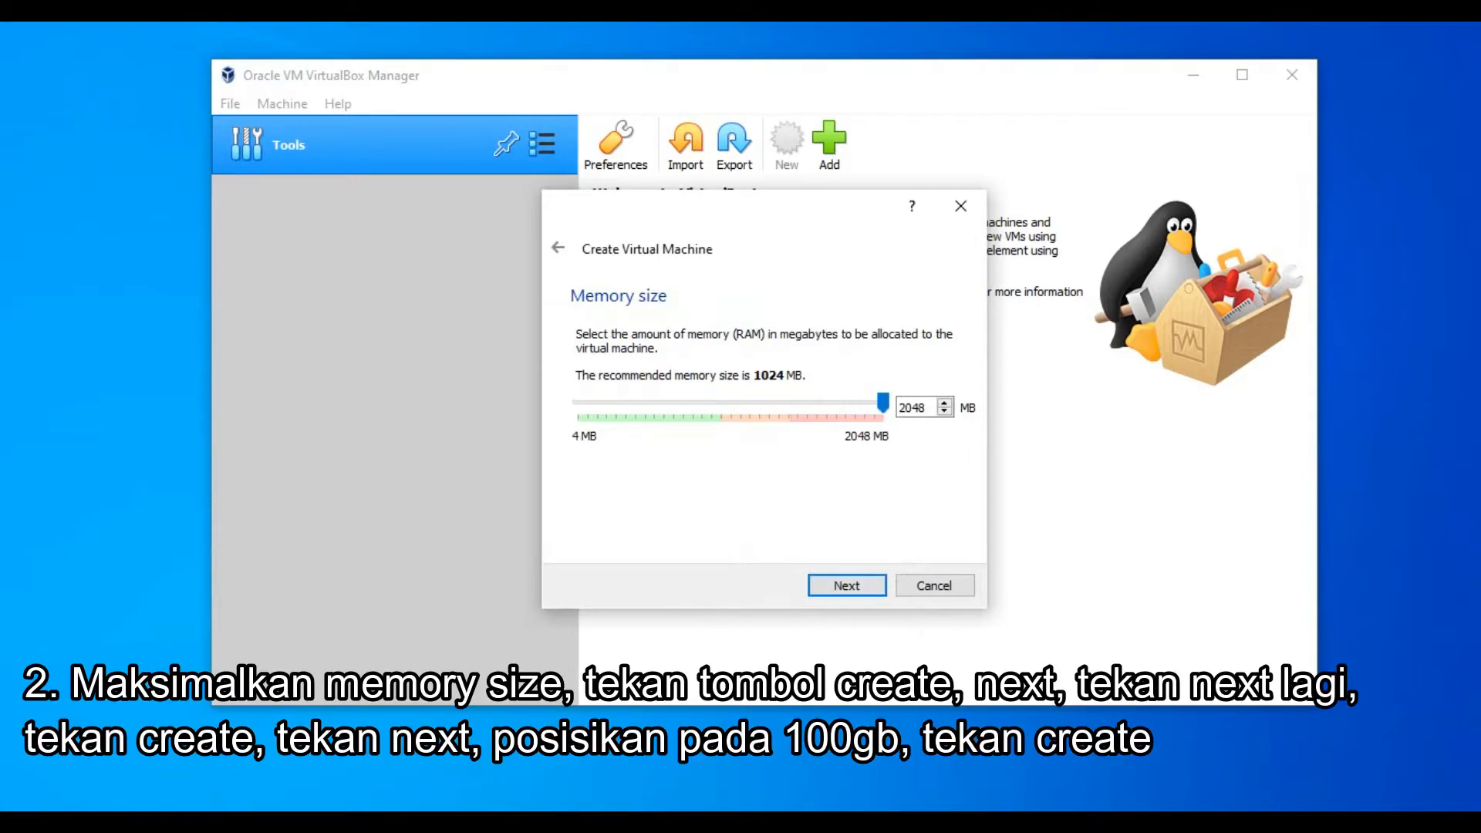
left_click(847, 585)
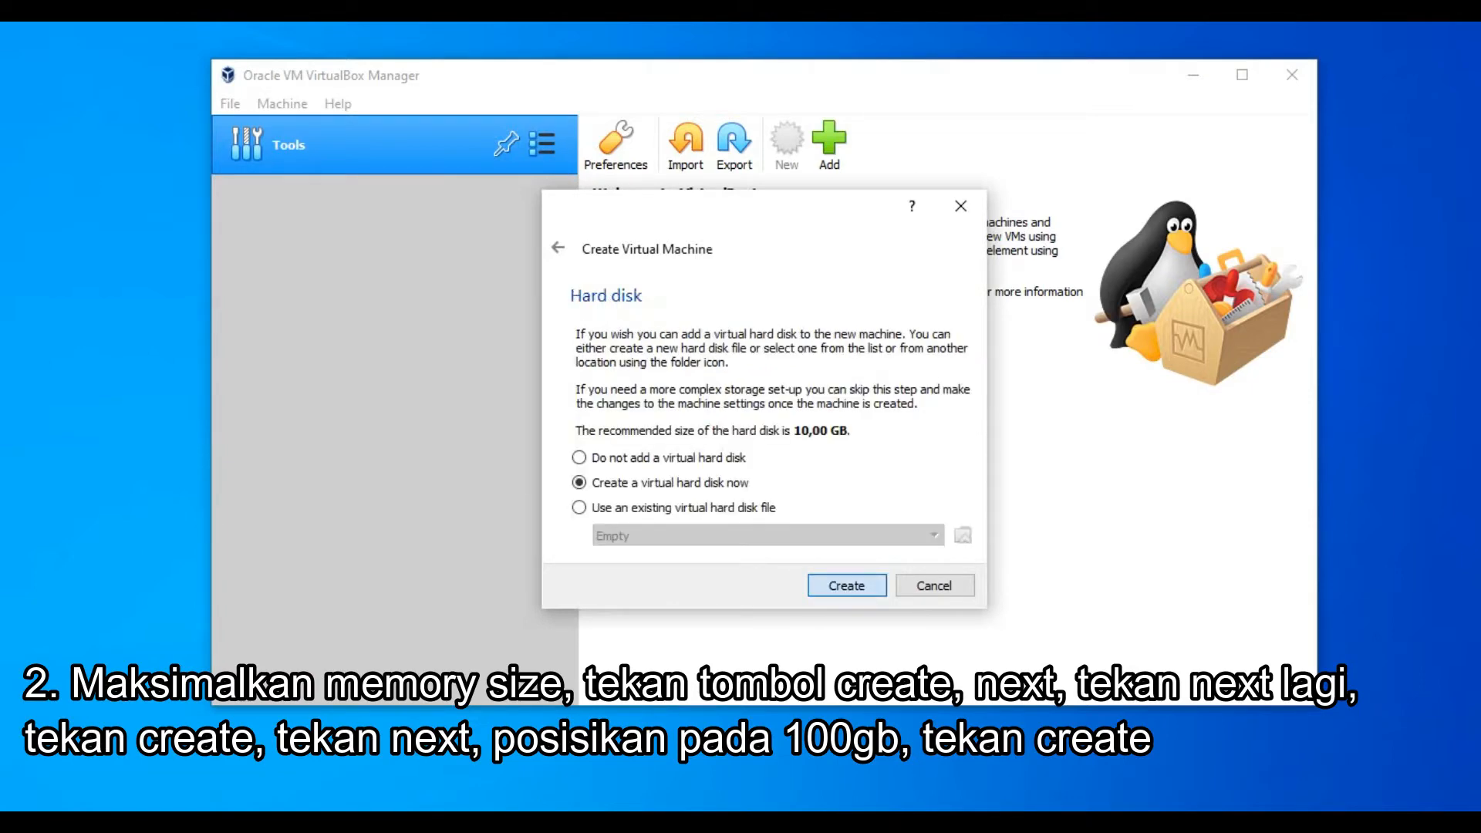
Create a new 12 GB VDI virtual hard disk named Ubuntu.vdi for the machine.
left_click(846, 586)
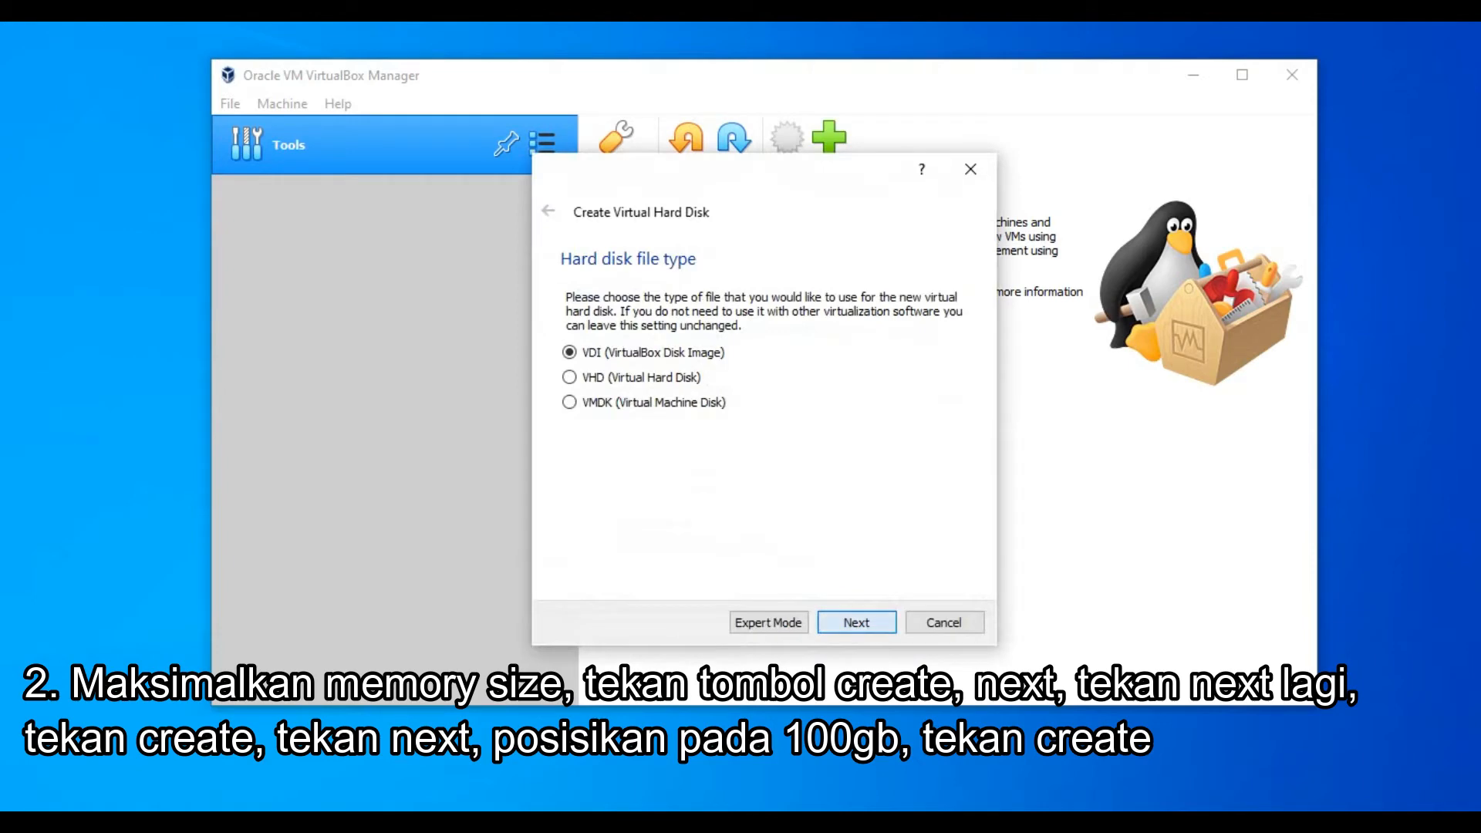
left_click(856, 622)
left_click(856, 622)
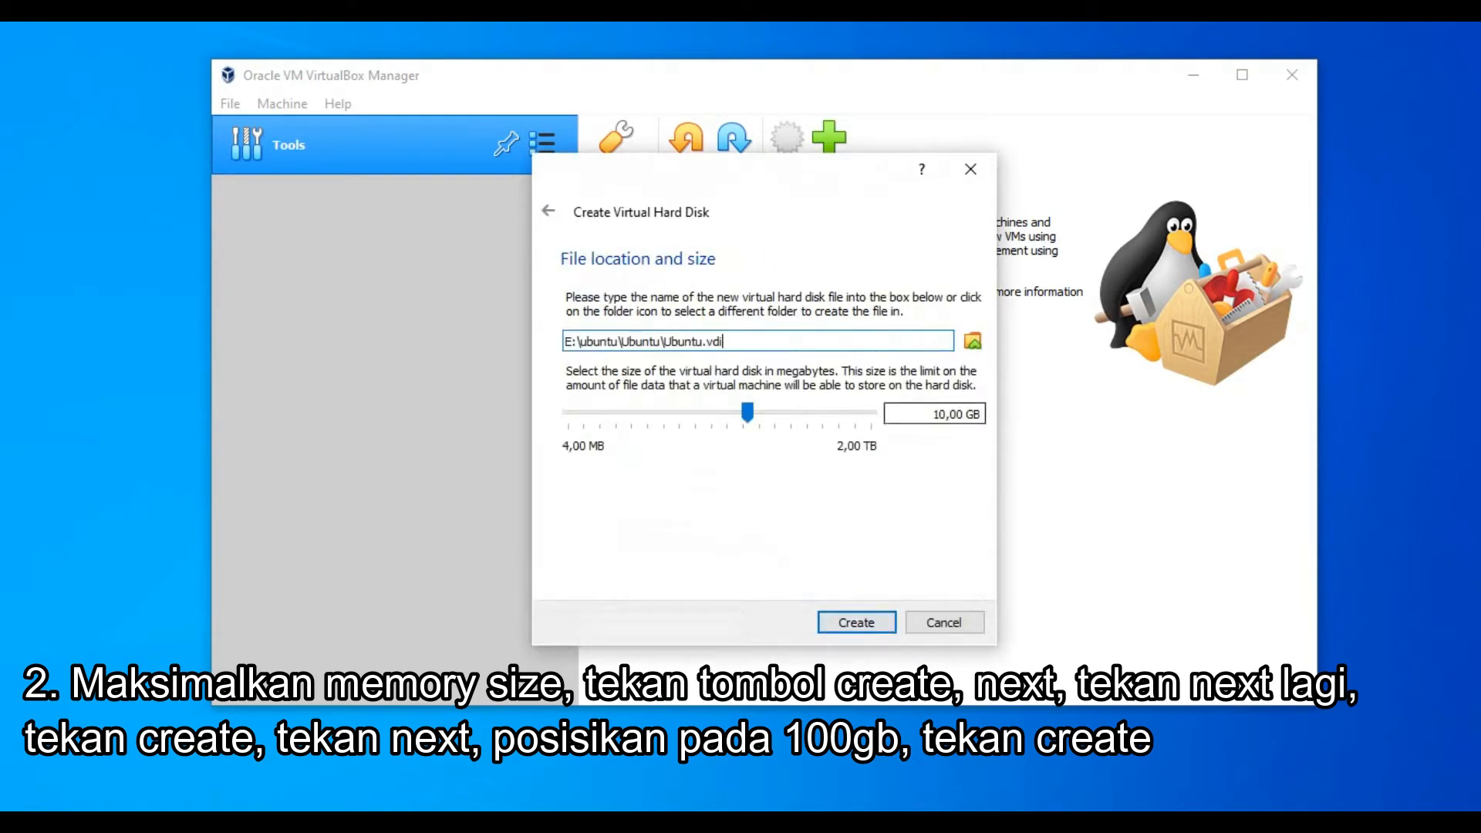
left_click(946, 415)
key("BackSpace")
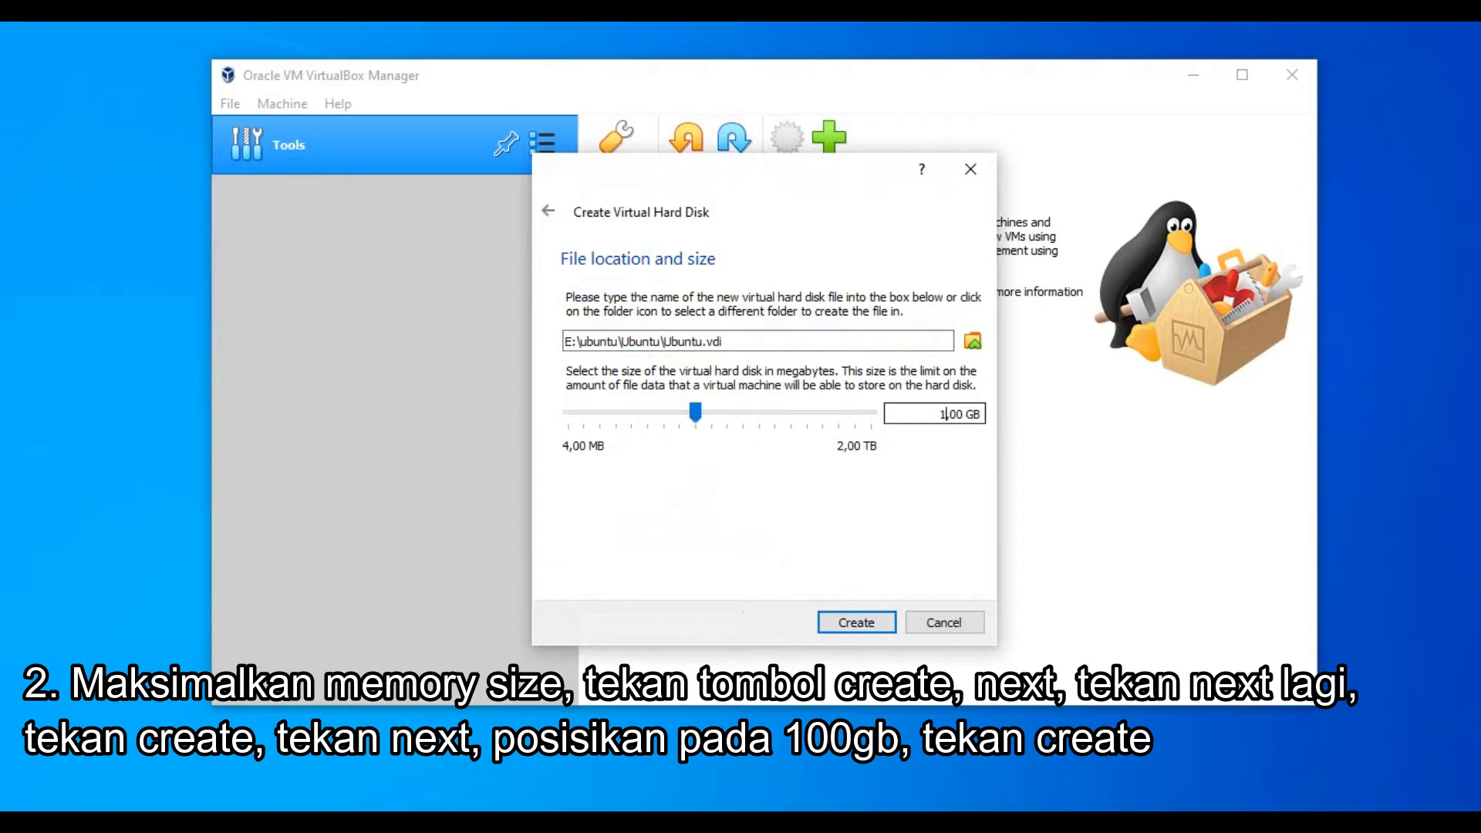
type("2")
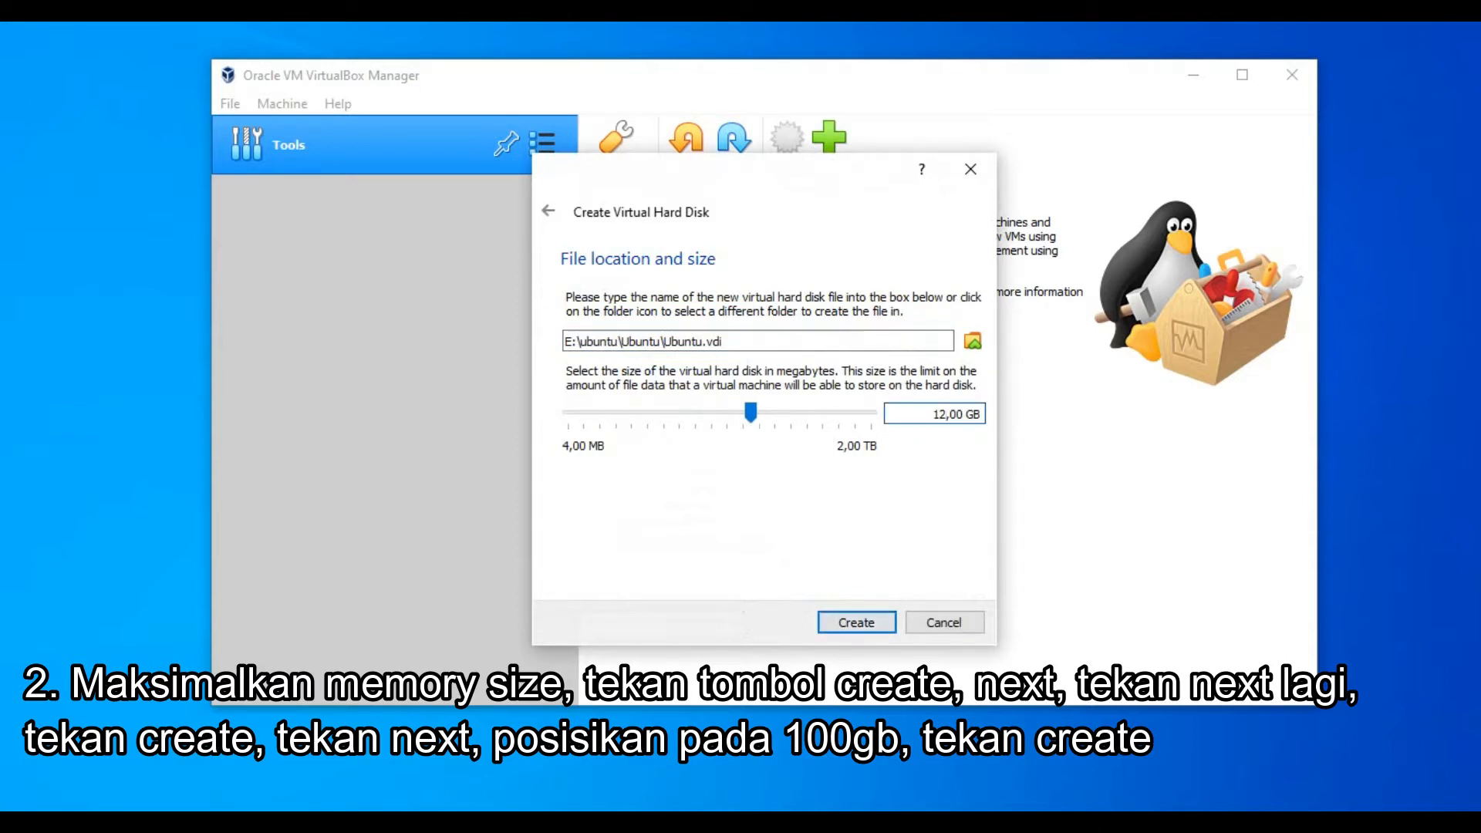
key("Return")
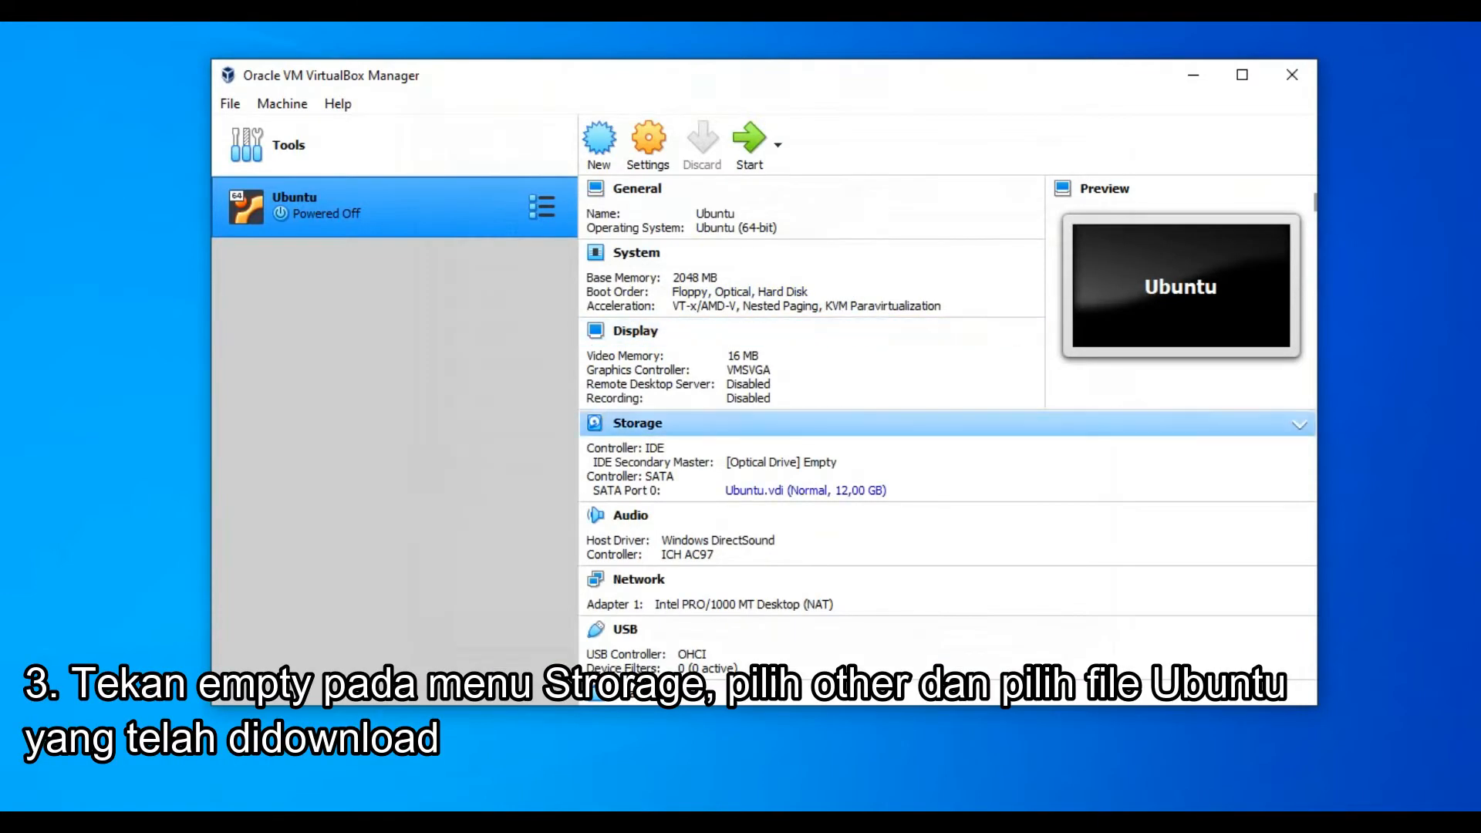
Load the ubuntu-20.04.1-desktop-amd64 image from Downloads into the empty optical drive.
left_click(806, 463)
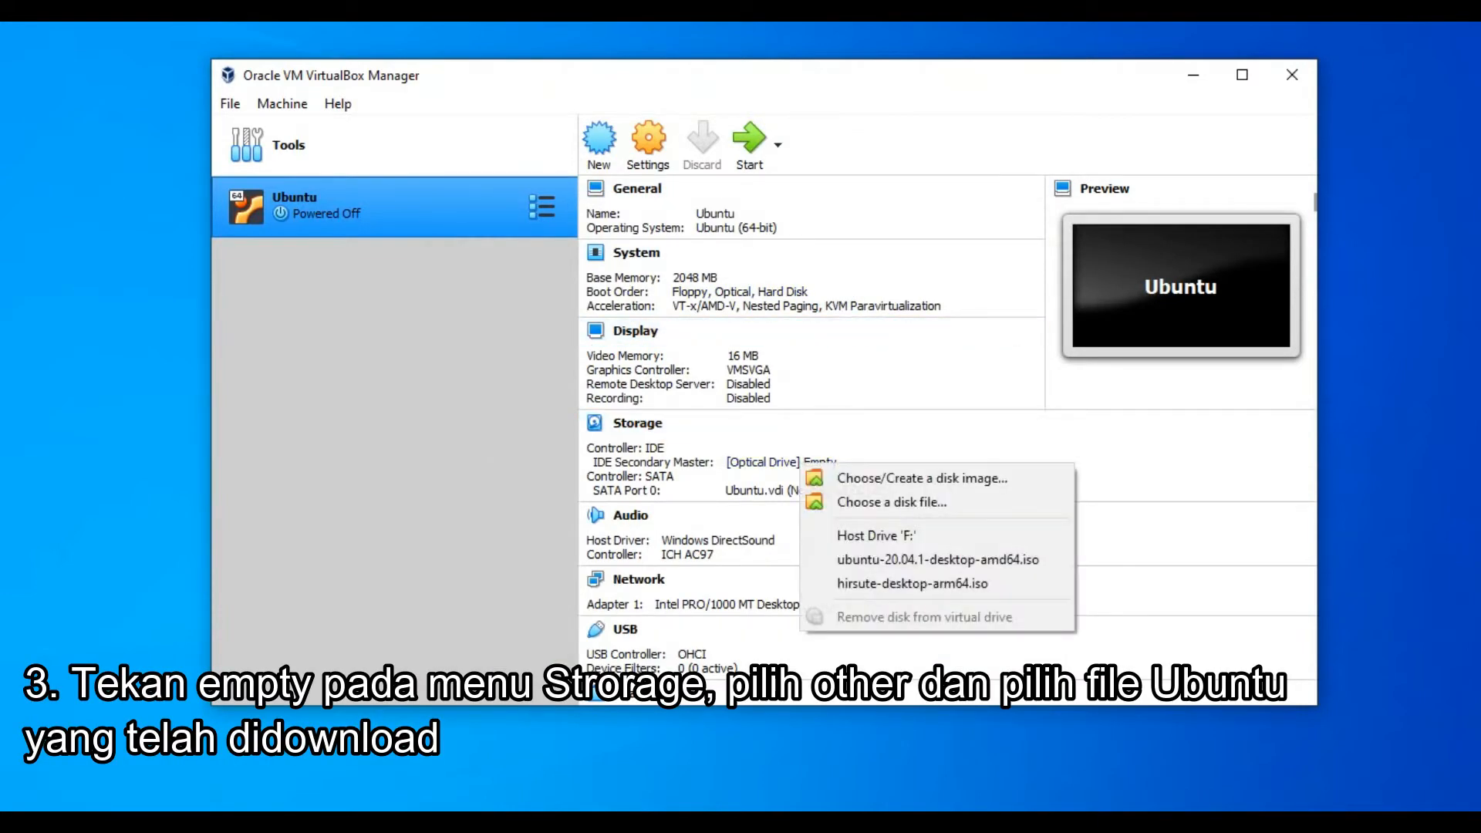
left_click(892, 502)
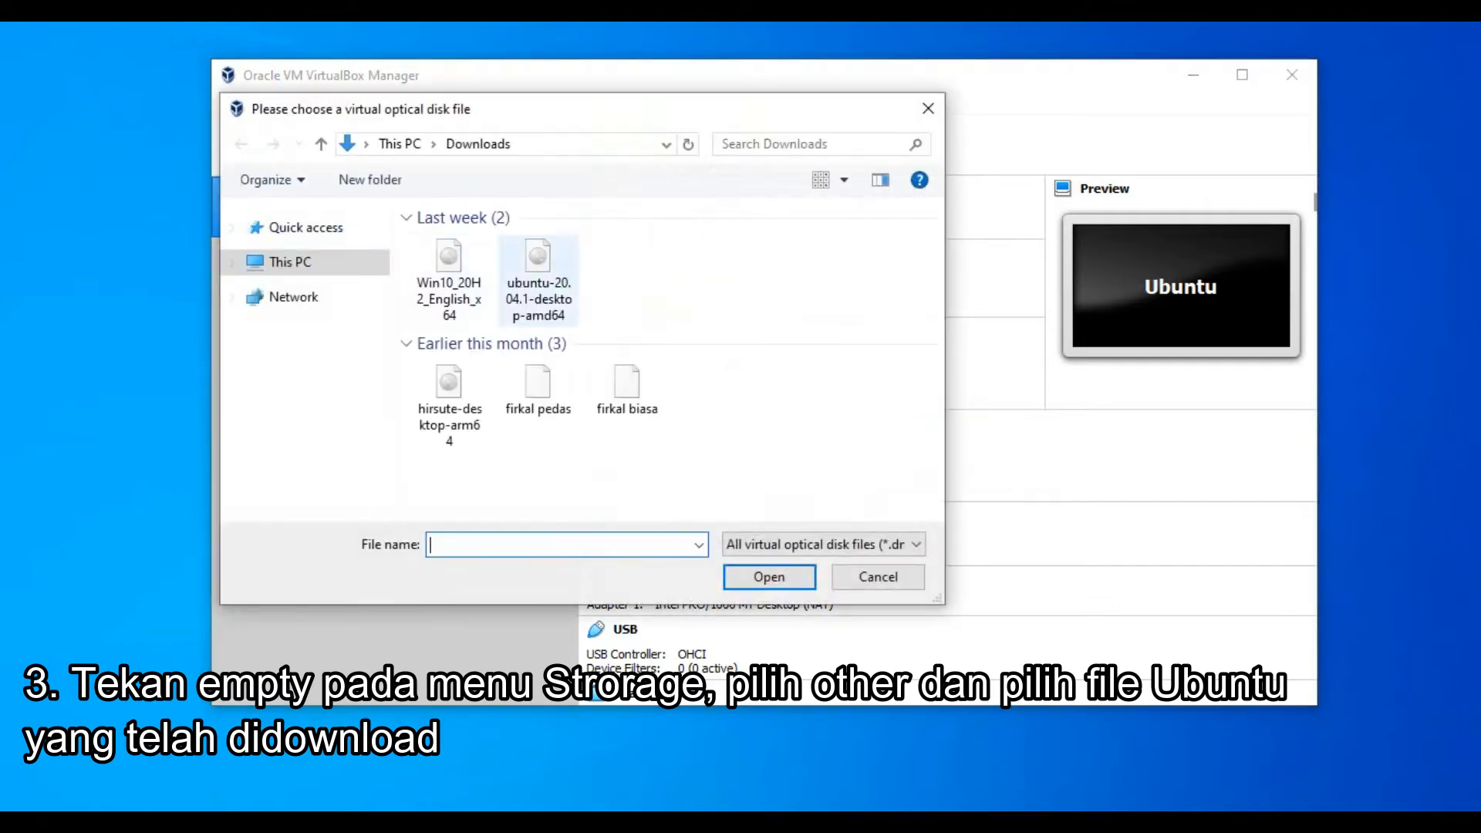
double_click(538, 280)
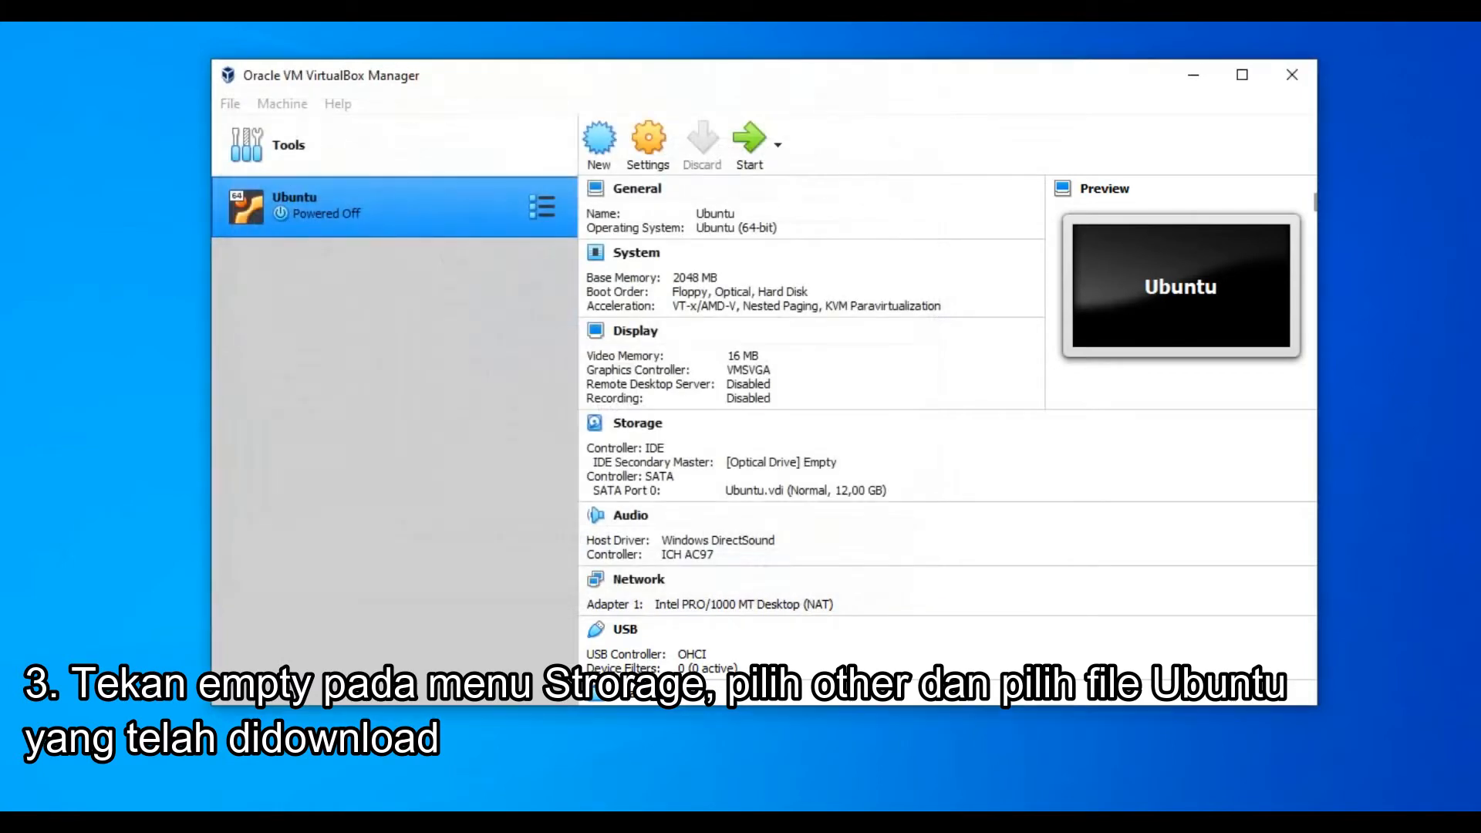
Raise the Ubuntu VM's video memory from 16 MB to 128 MB.
left_click(751, 358)
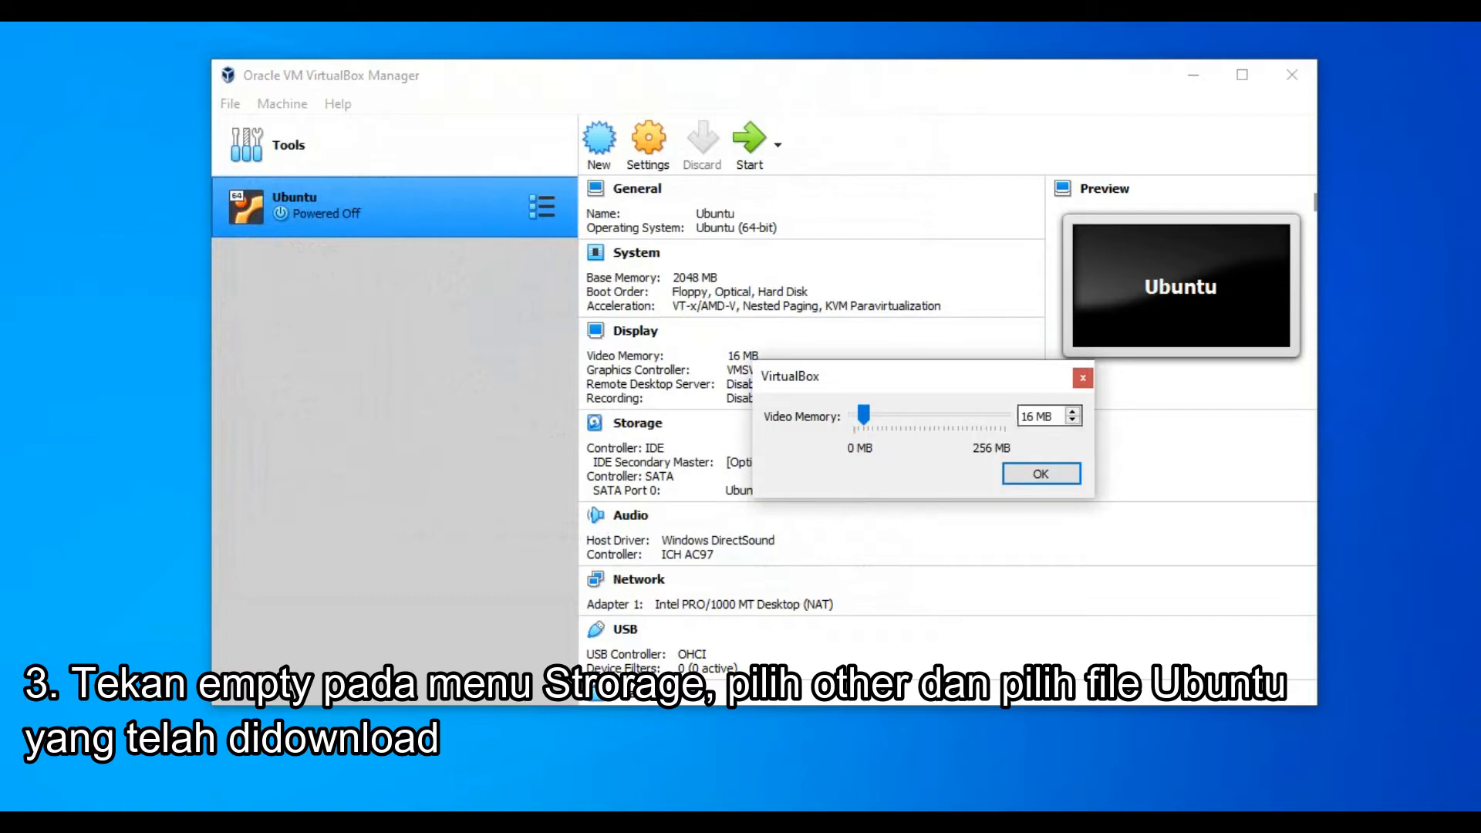
left_click(995, 415)
key("BackSpace")
key("Delete")
type("128")
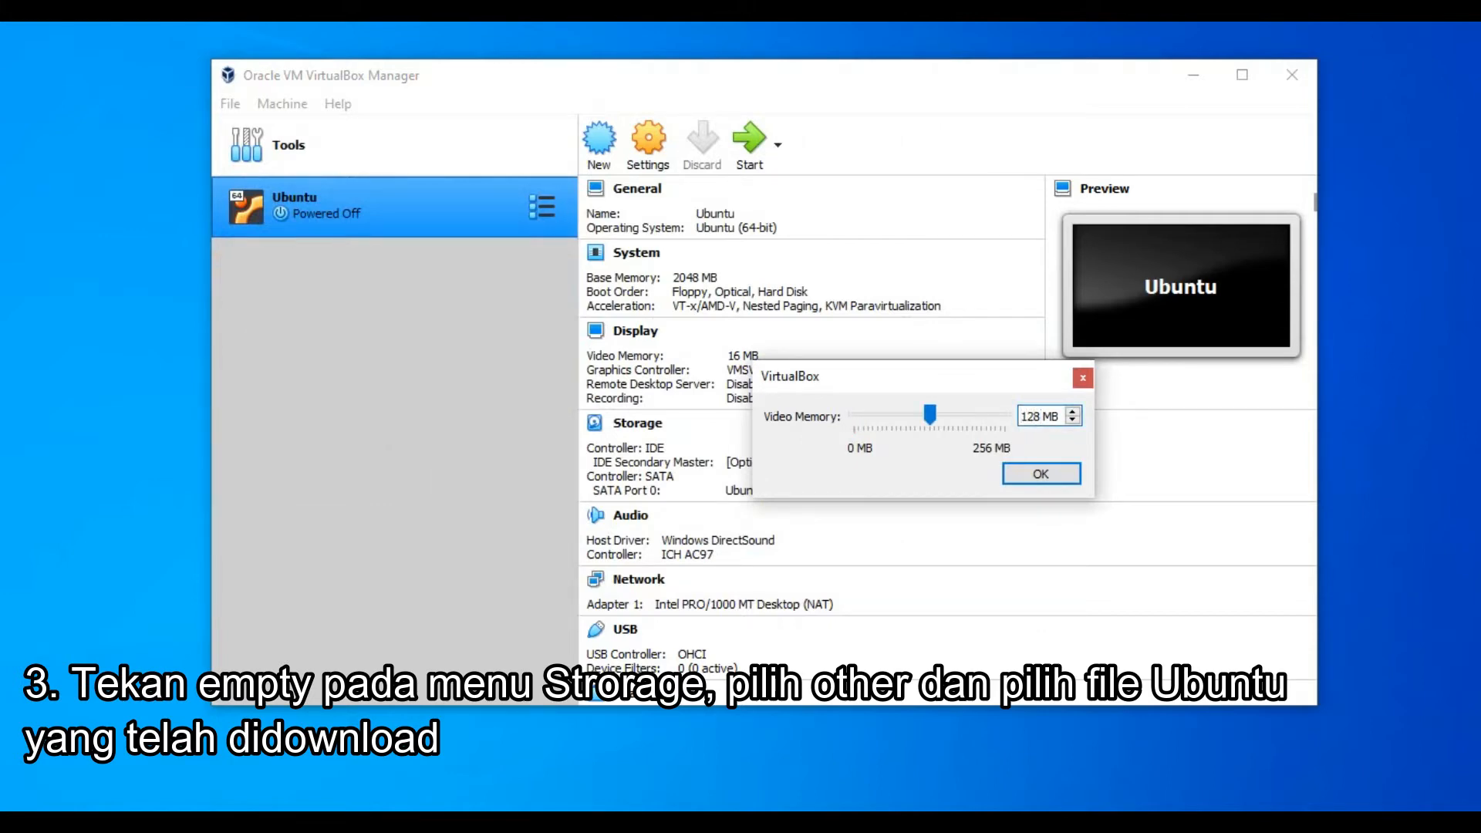
key("Return")
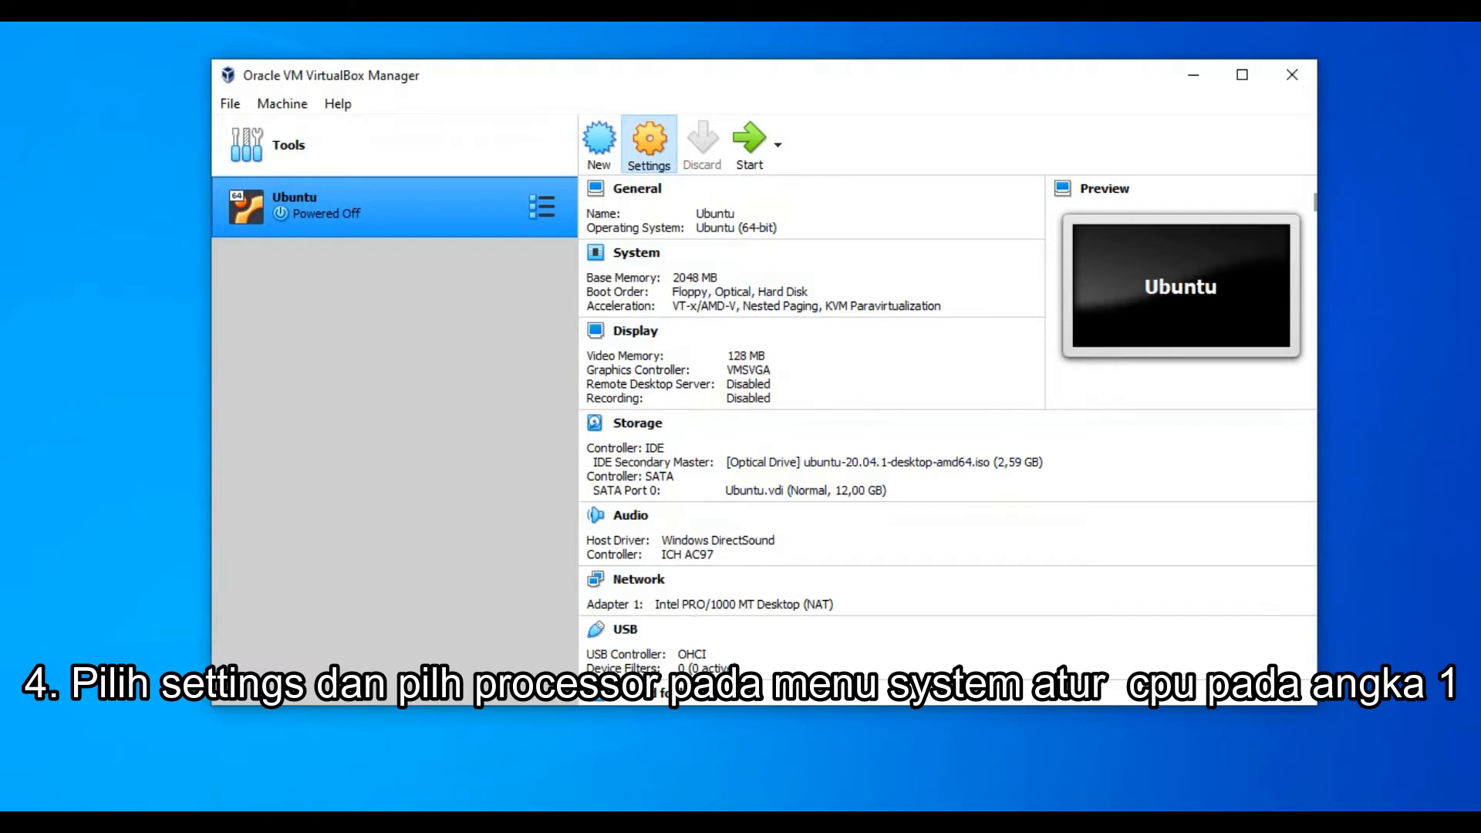
Assign 2 CPUs to the Ubuntu VM under System > Processor settings.
left_click(648, 141)
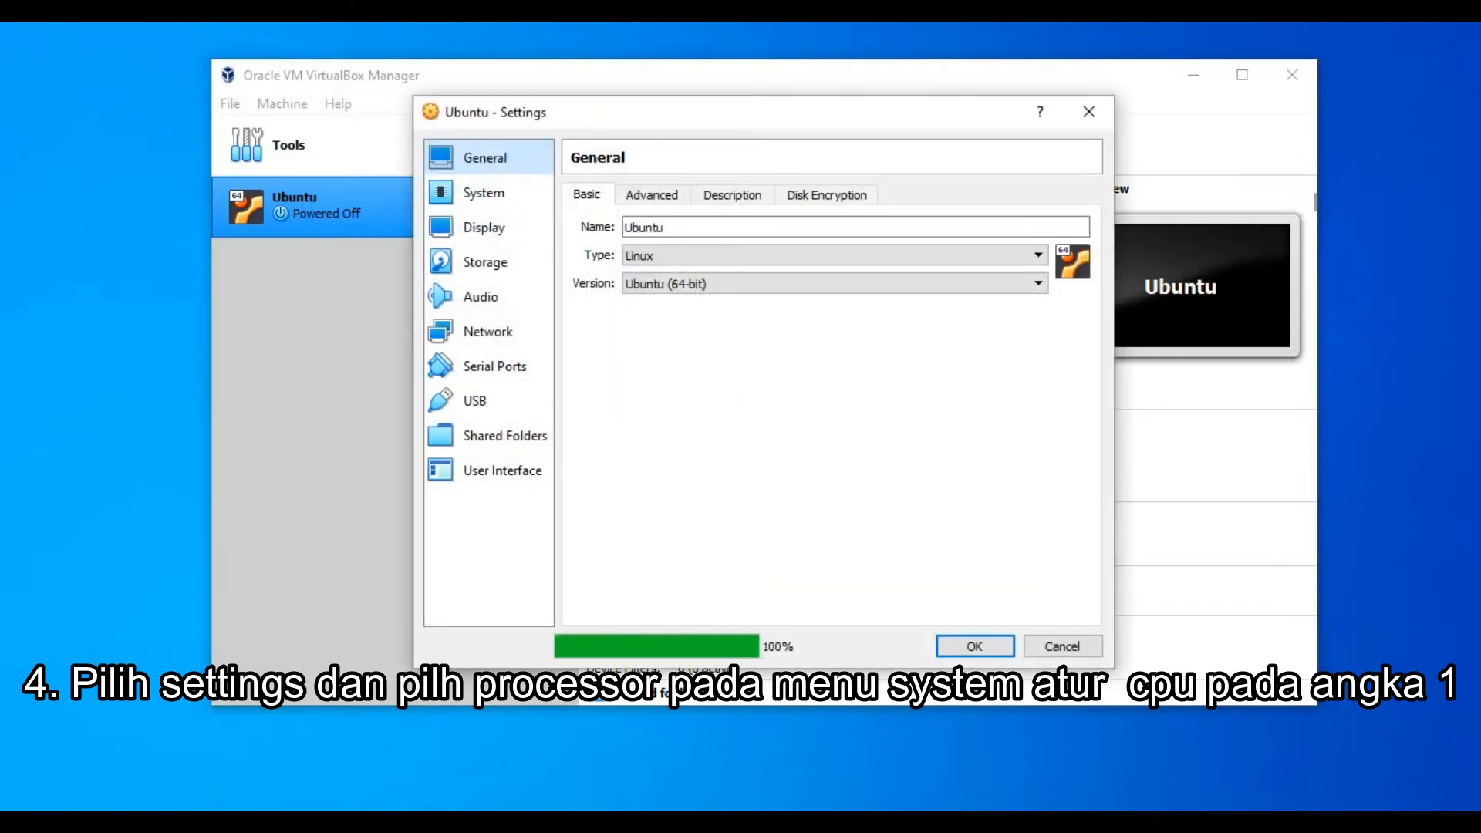
left_click(652, 195)
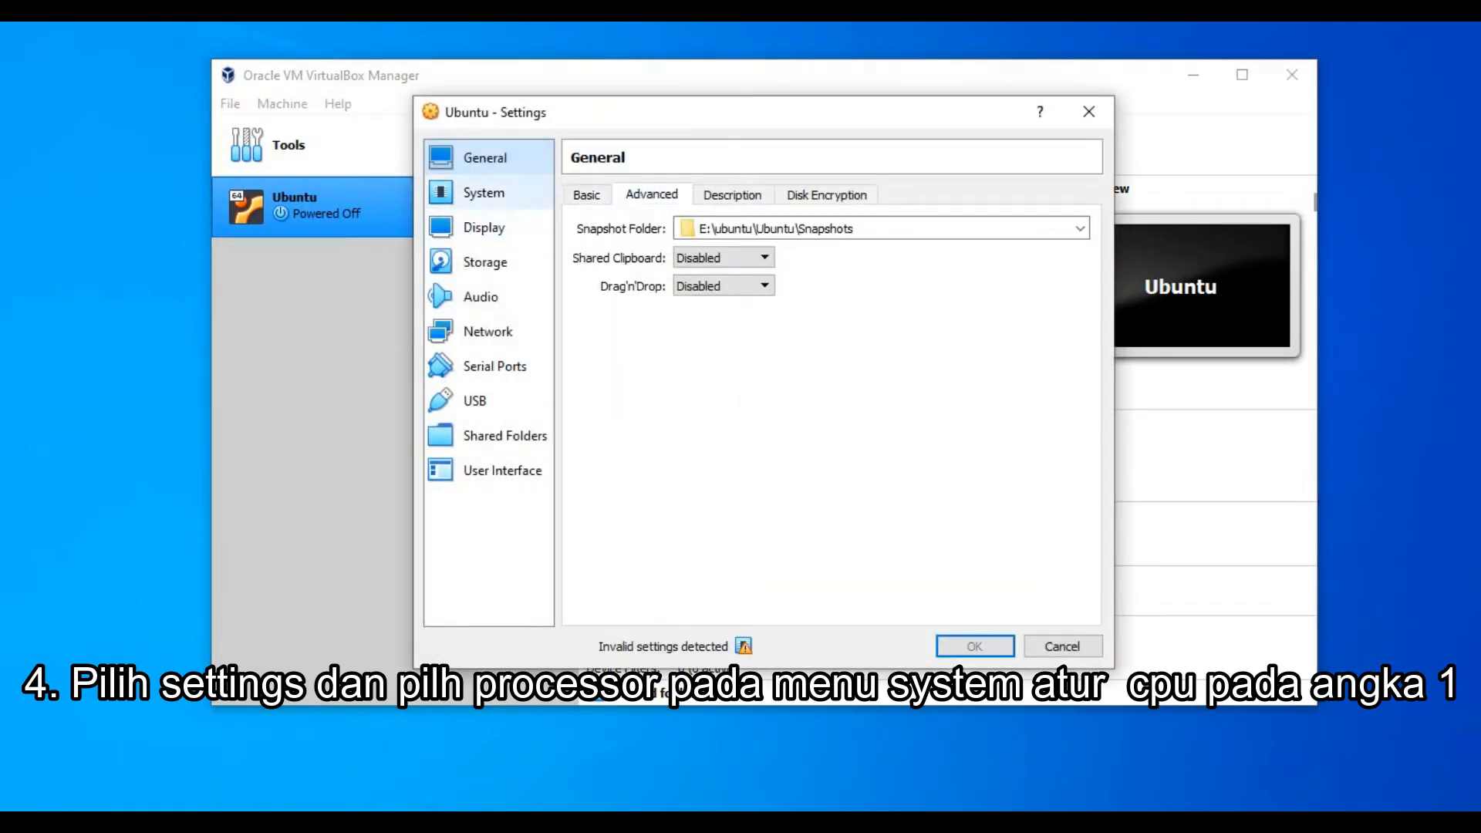
left_click(485, 193)
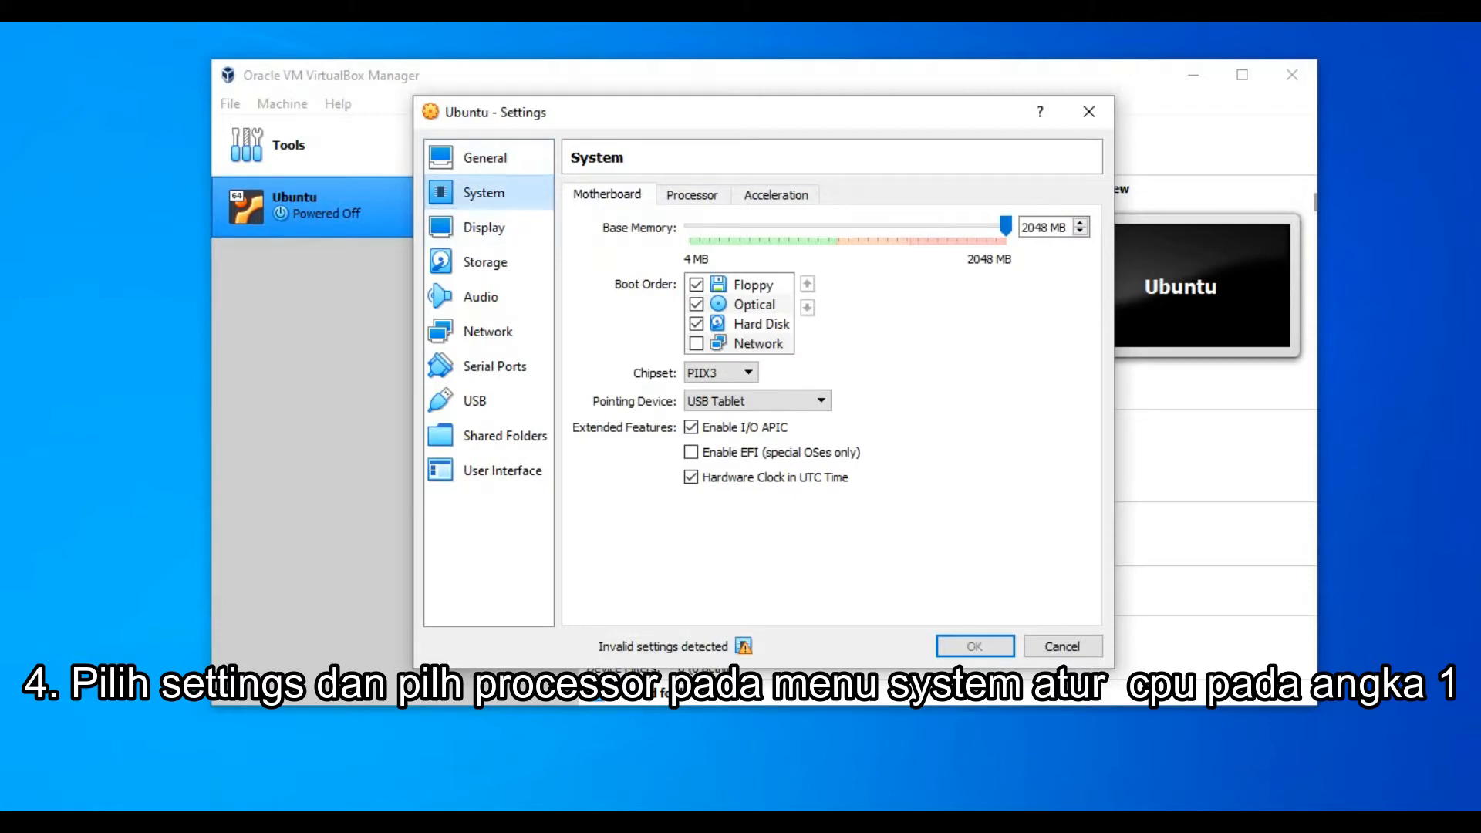
left_click(692, 195)
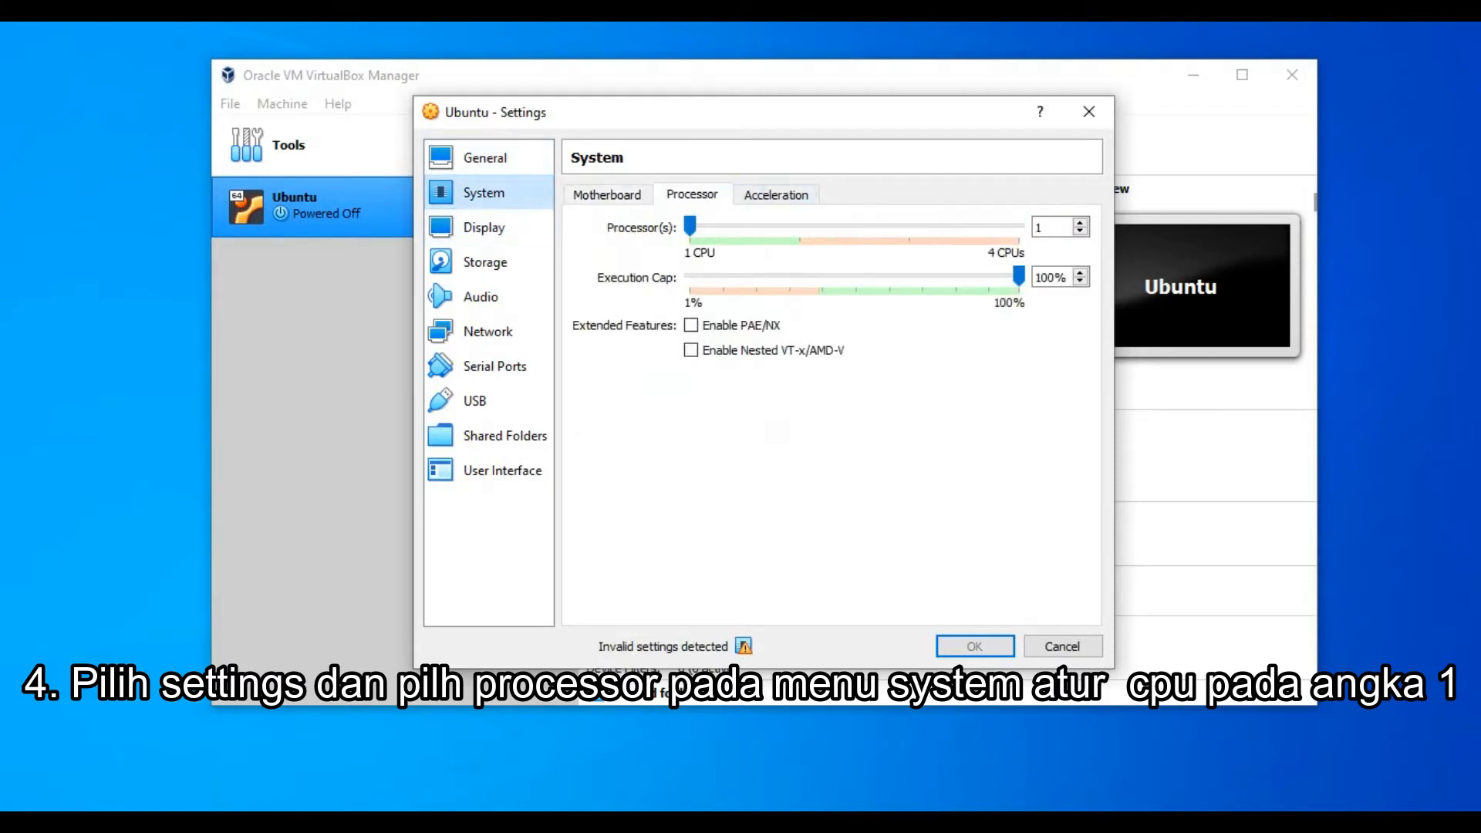
mouse_move(689, 225)
left_mouse_down()
mouse_move(799, 225)
mouse_move(690, 225)
left_mouse_up()
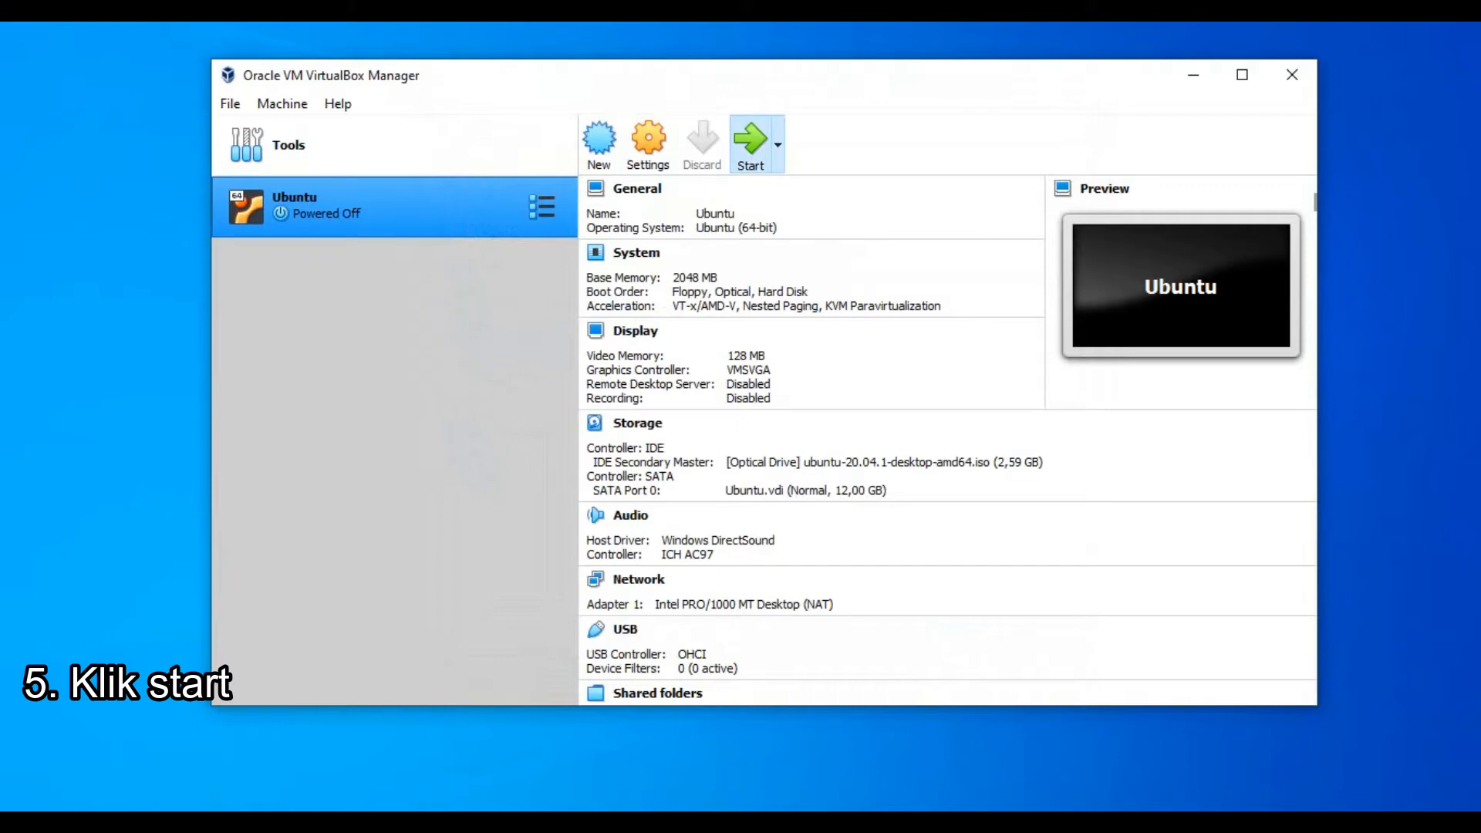
Start the Ubuntu VM and dismiss the keyboard auto-capture and mouse integration notices.
left_click(750, 143)
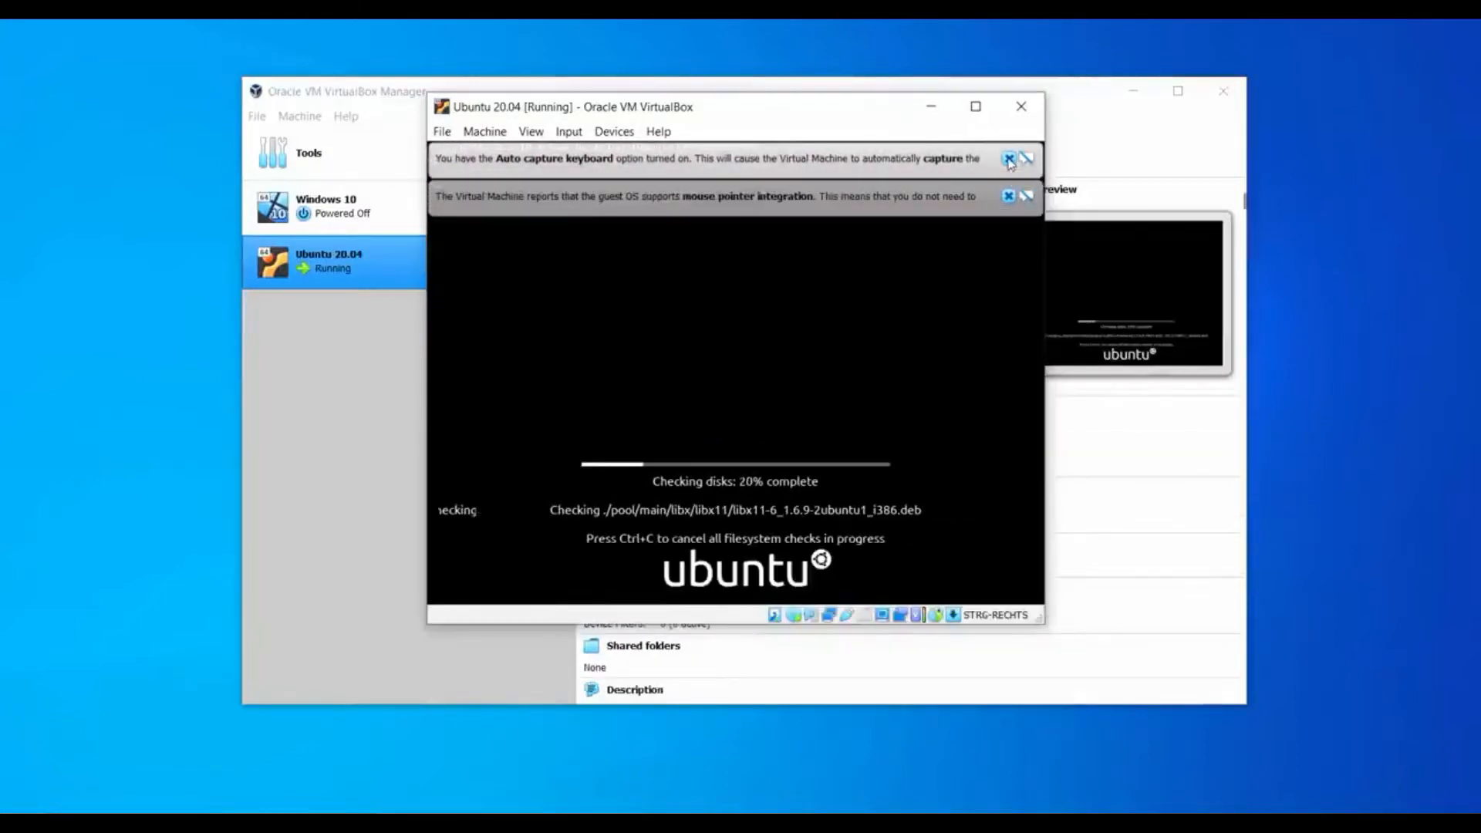
left_click(1008, 158)
left_click(1007, 158)
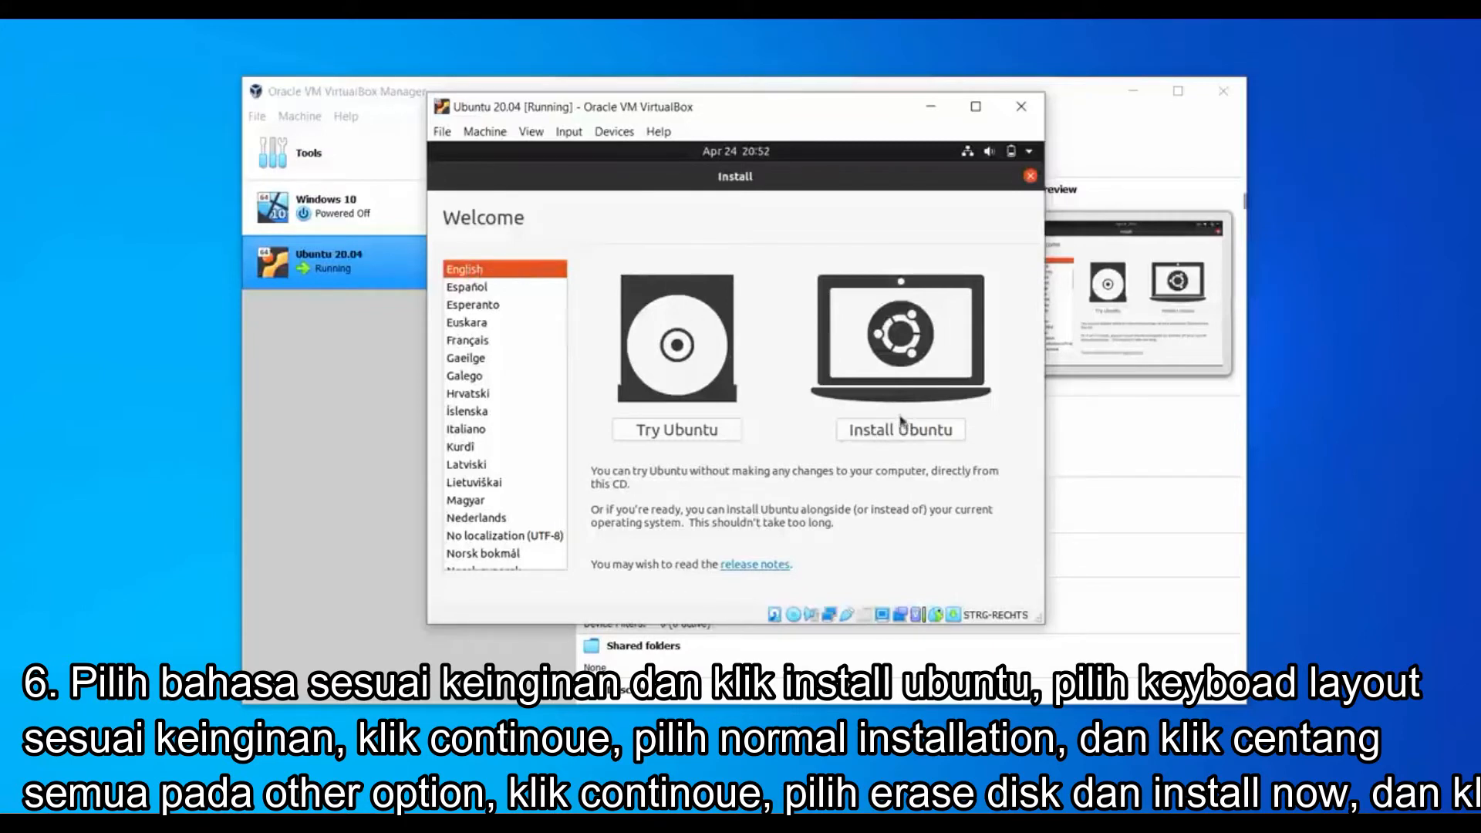
Begin installing Ubuntu with third-party drivers and media formats enabled.
left_click(889, 437)
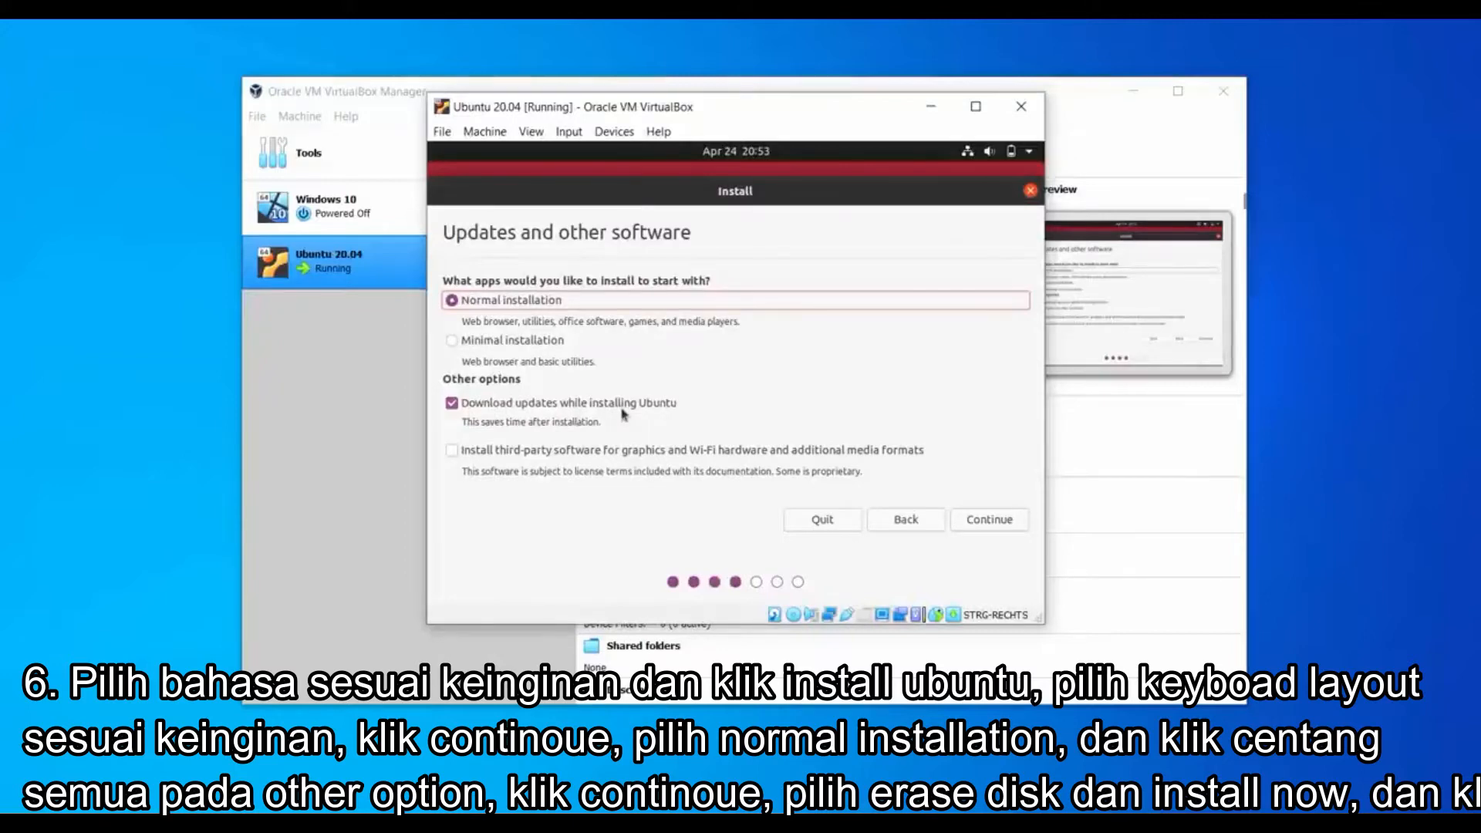
left_click(454, 451)
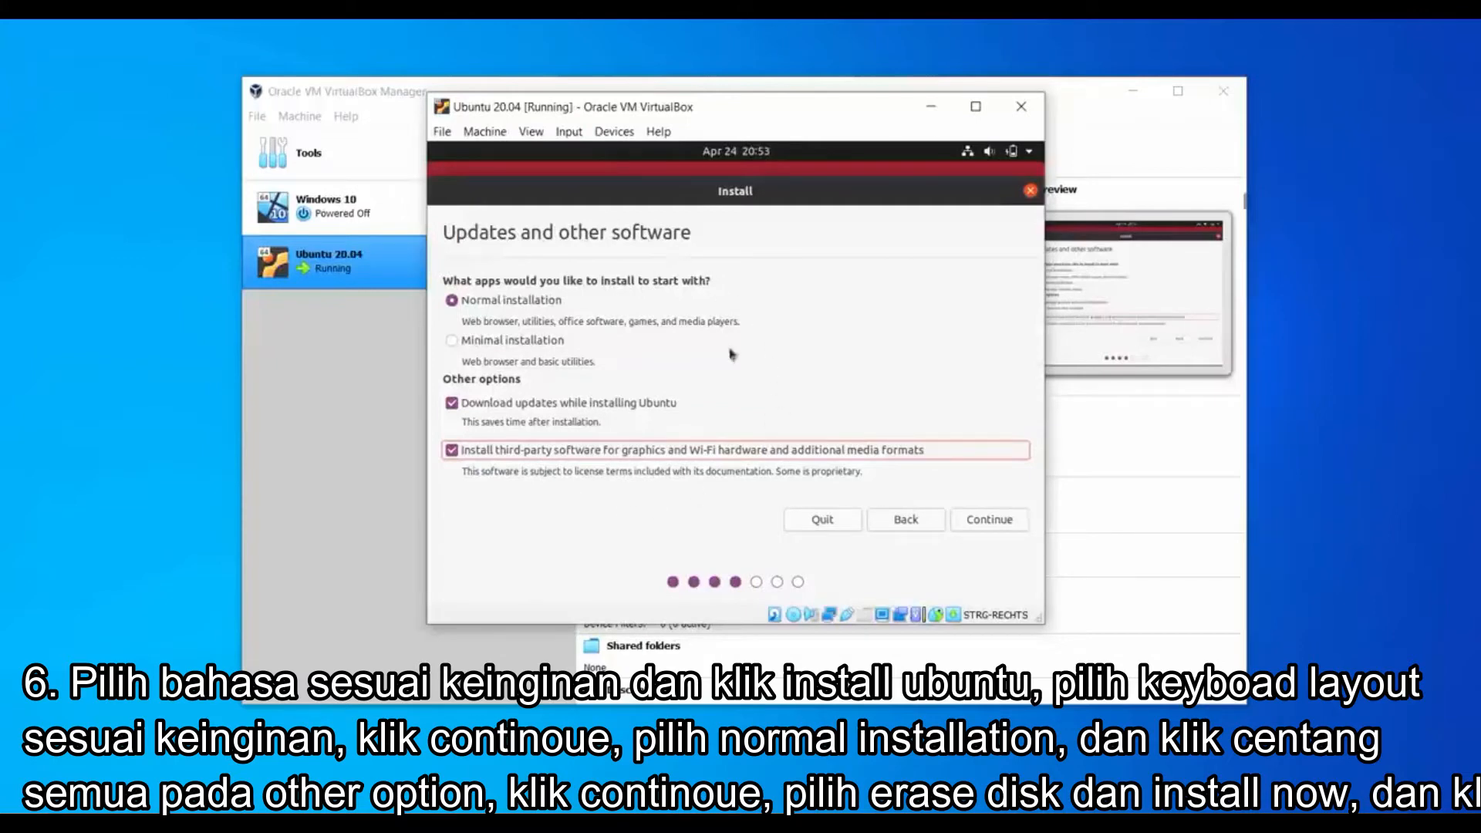
left_click(979, 528)
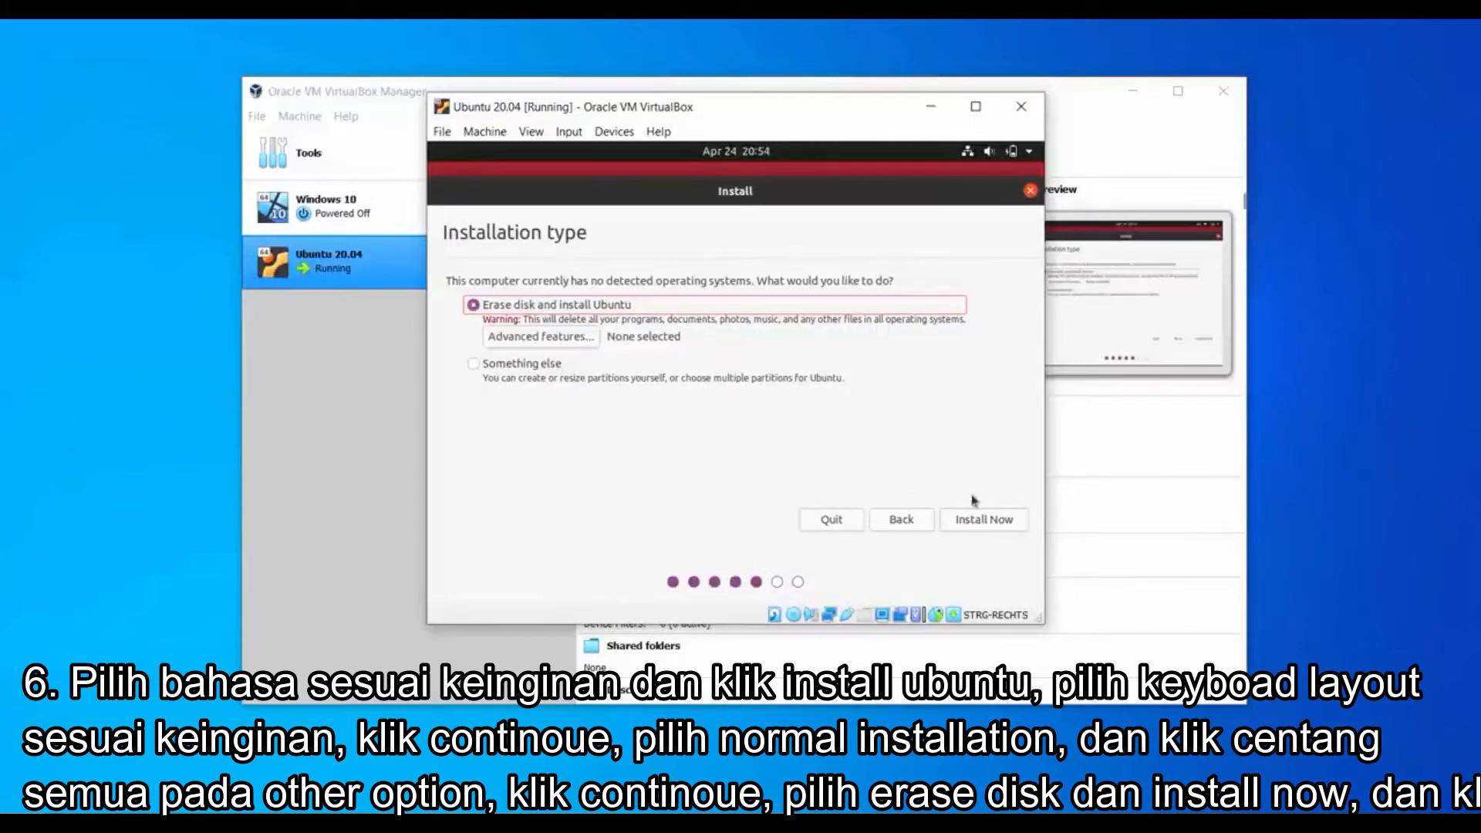
Erase the disk and install Ubuntu, confirming the partition changes.
left_click(984, 520)
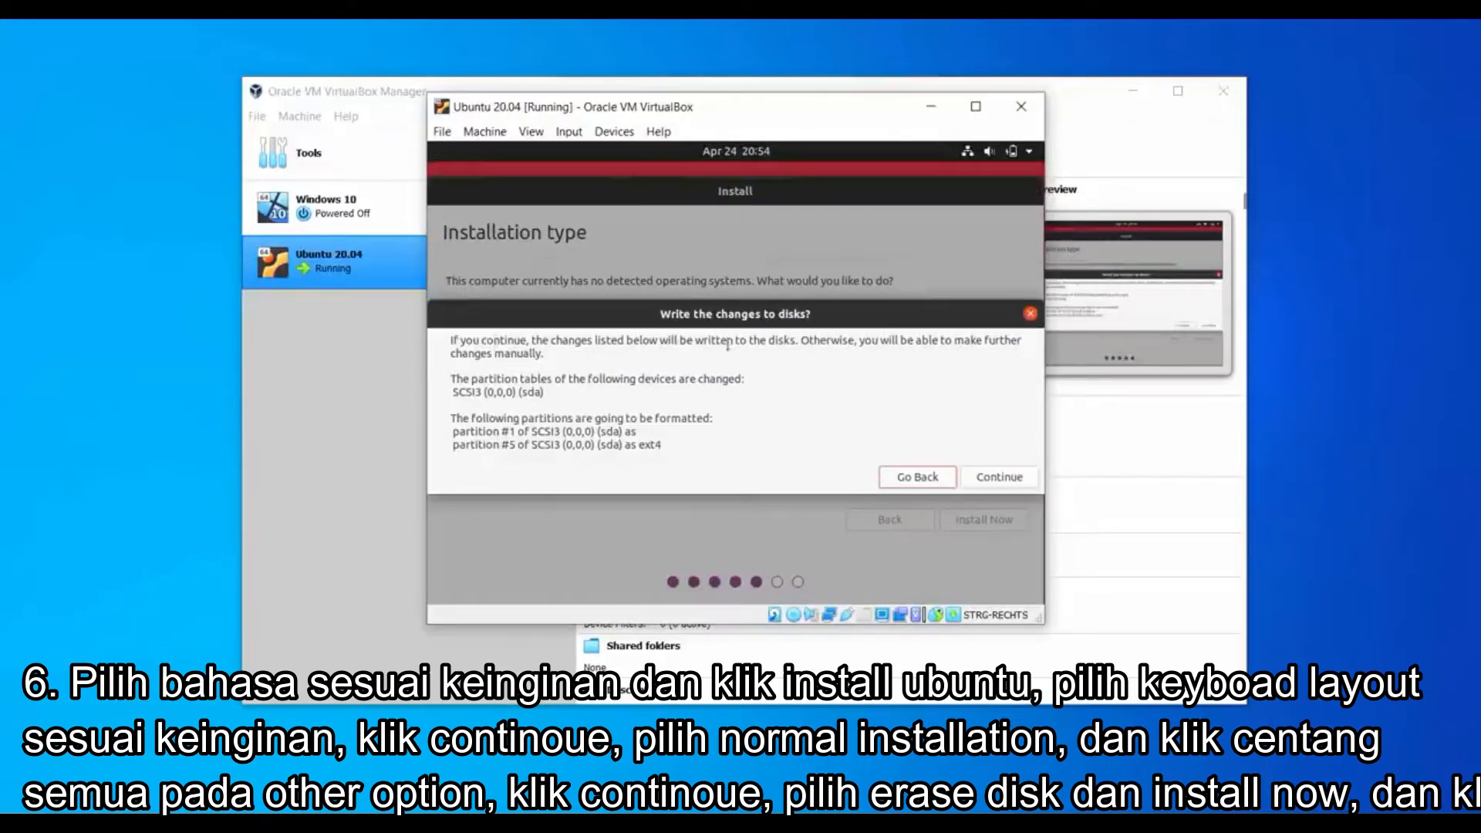
left_click(1013, 478)
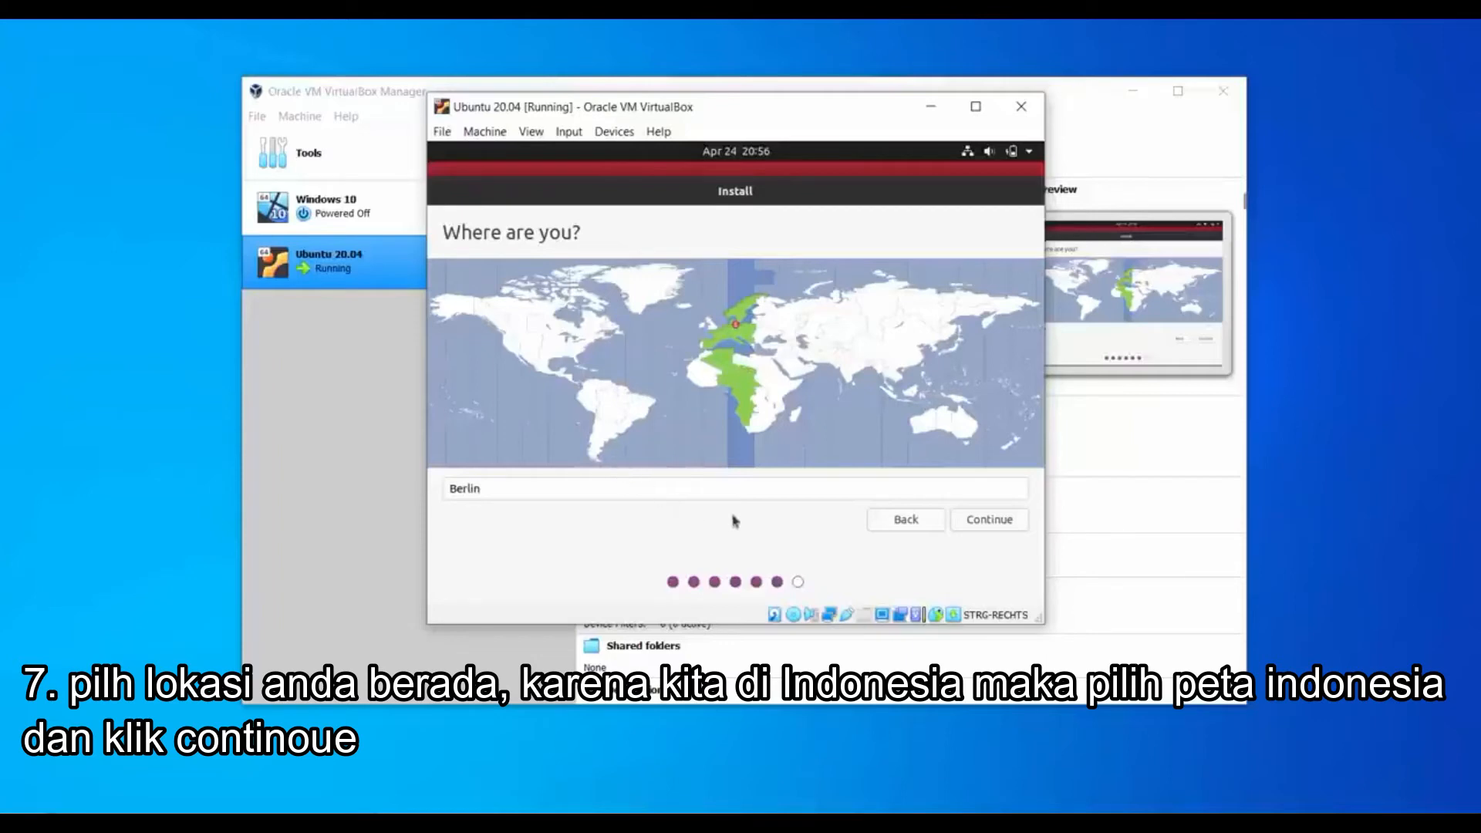
Accept the Berlin location and proceed with the installation.
left_click(977, 527)
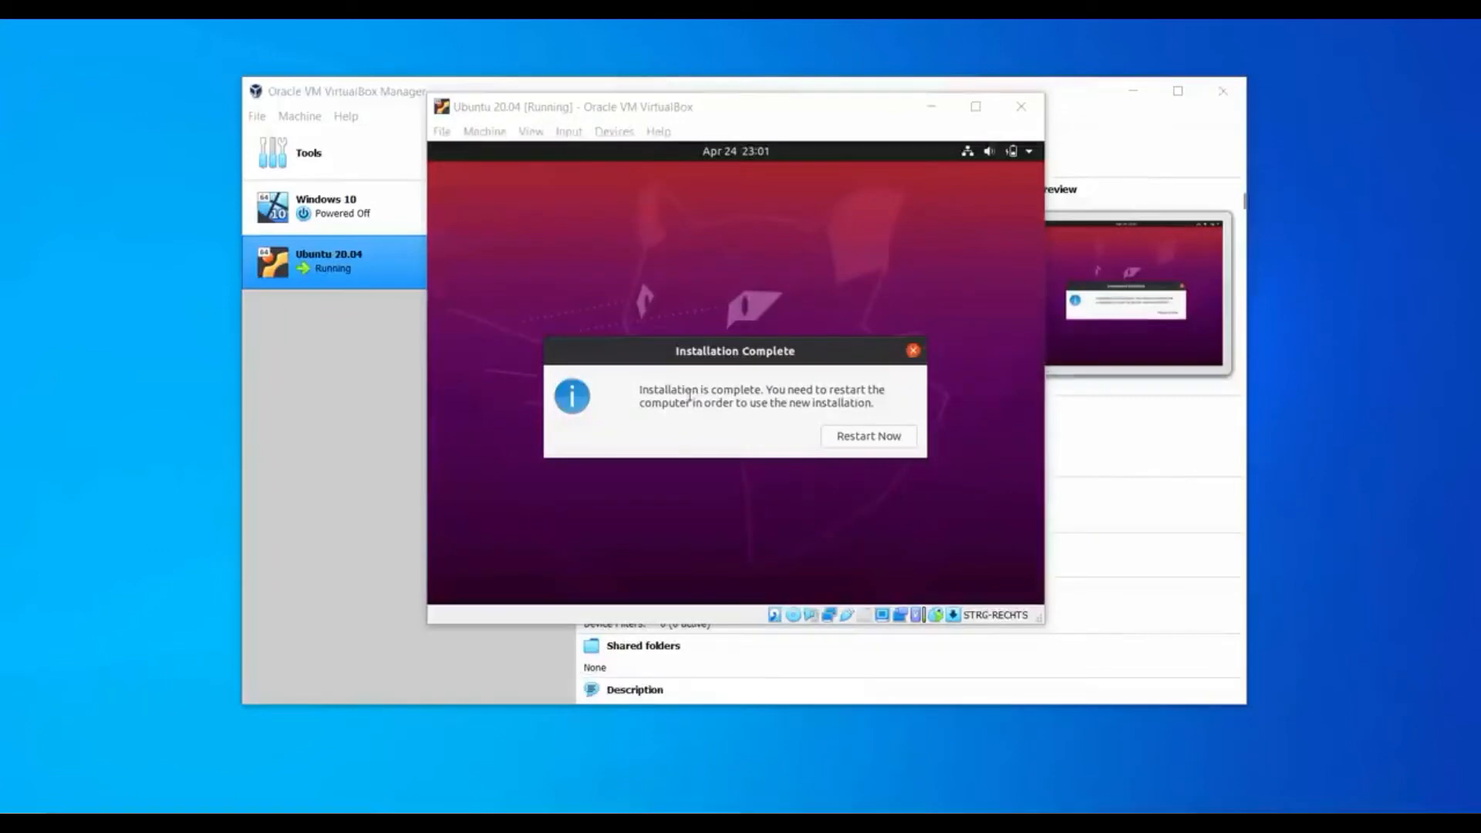
Restart the VM past the installation medium prompt and dismiss the mouse integration notice.
left_click(868, 435)
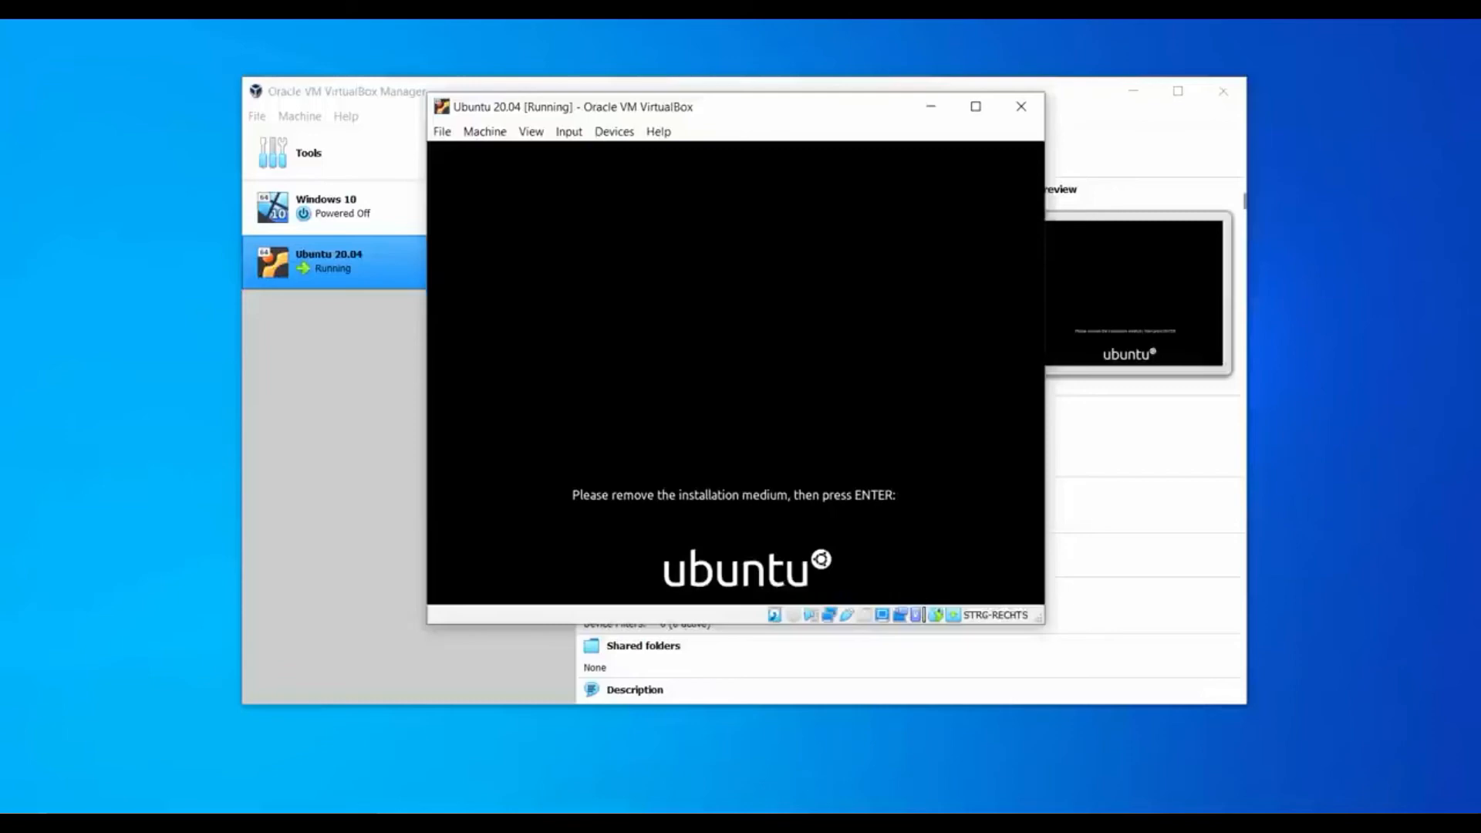
key("Return")
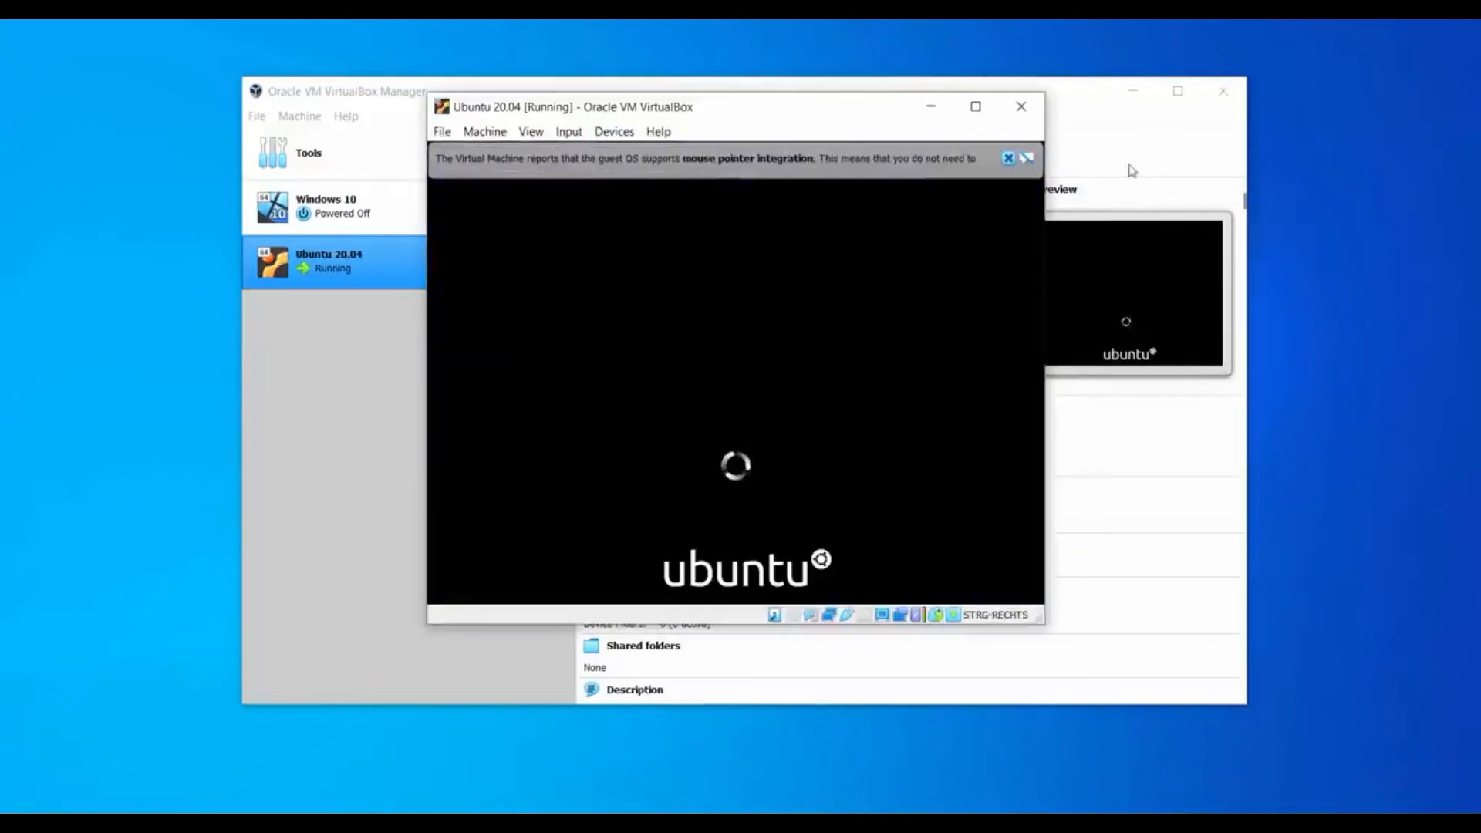
left_click(1008, 158)
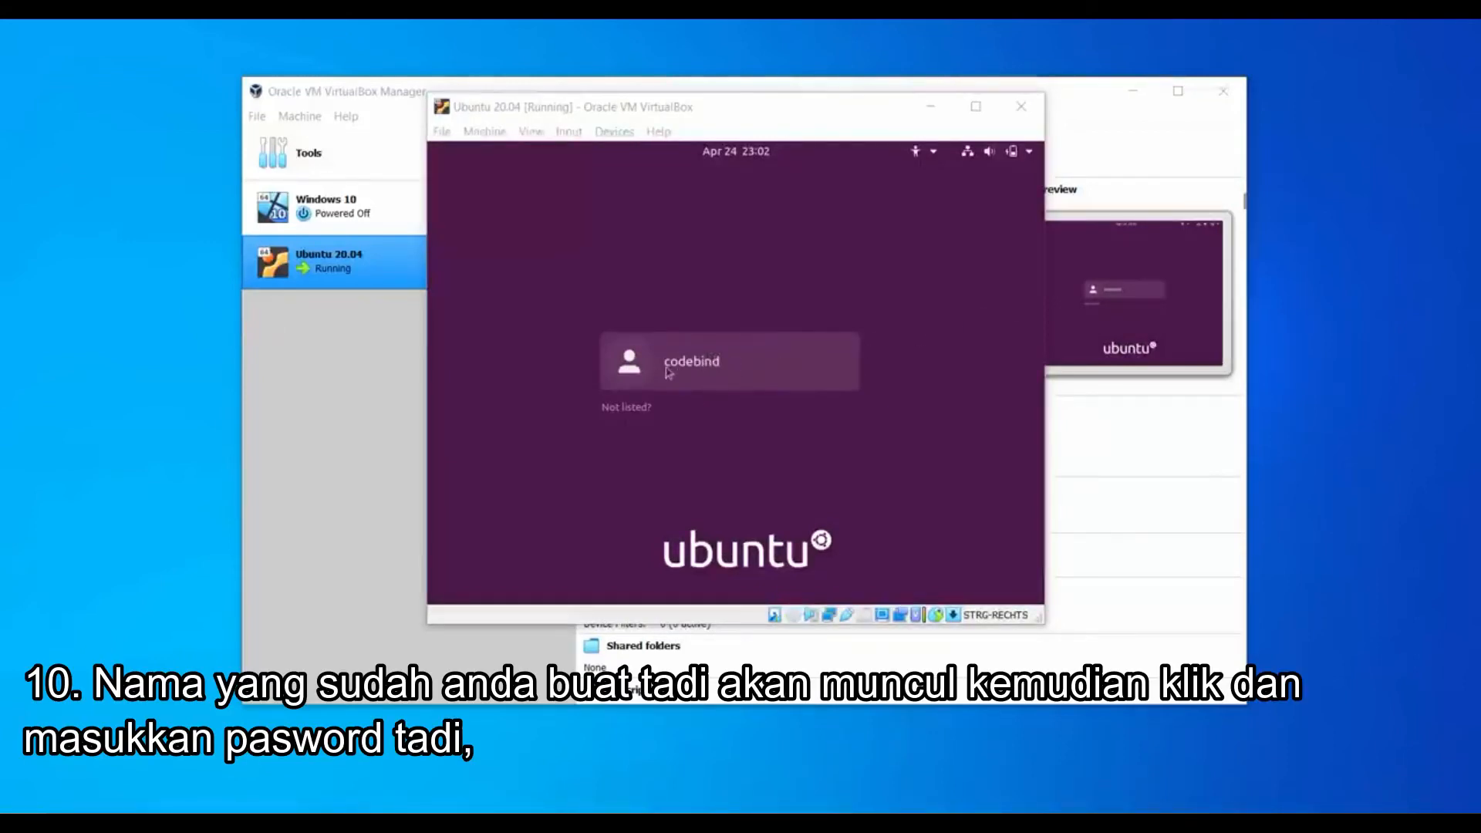
Log into the Ubuntu user account with its password, skip Online Accounts, and finish the welcome wizard.
left_click(713, 374)
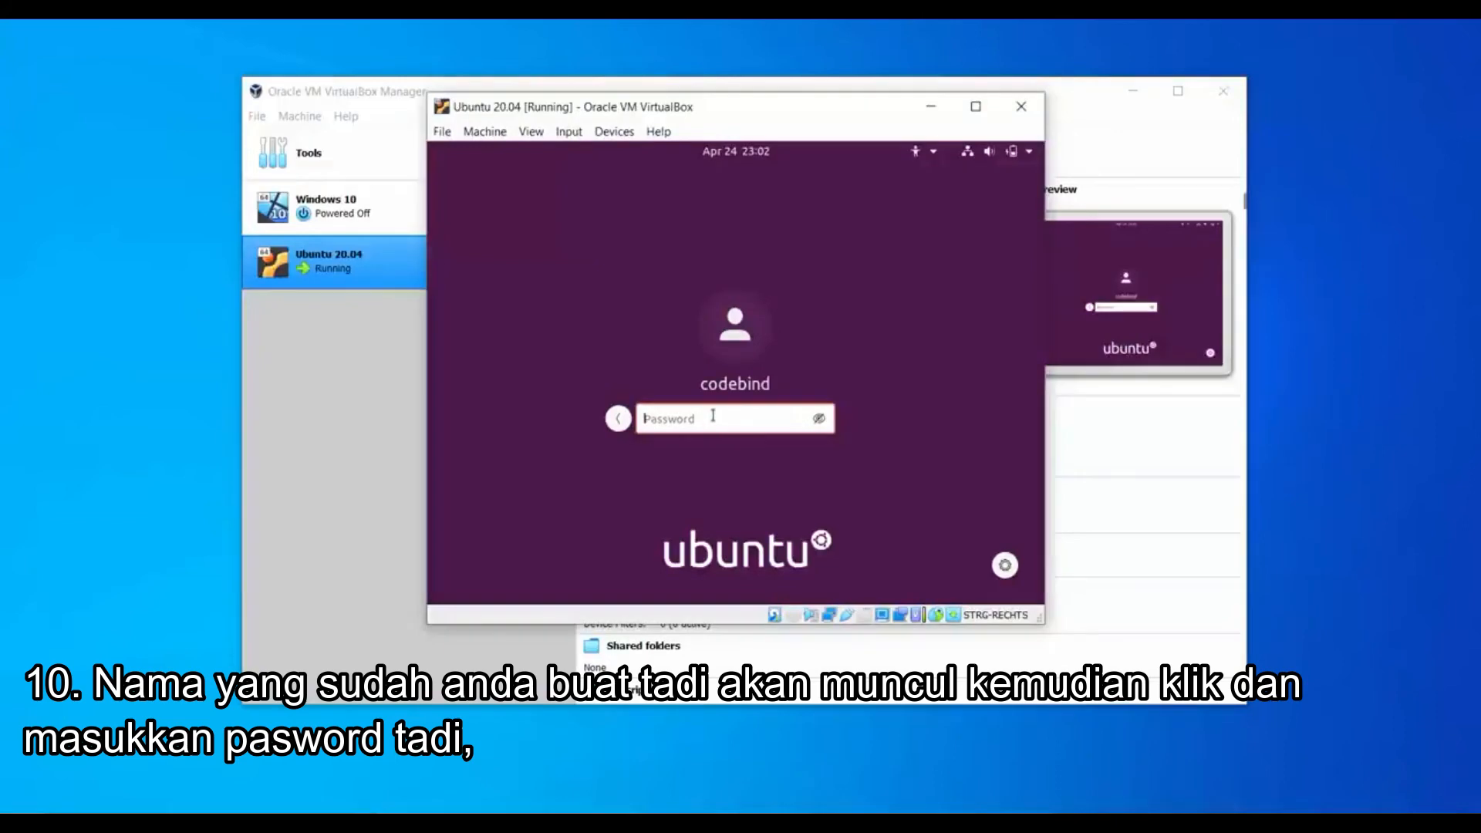
key("Return")
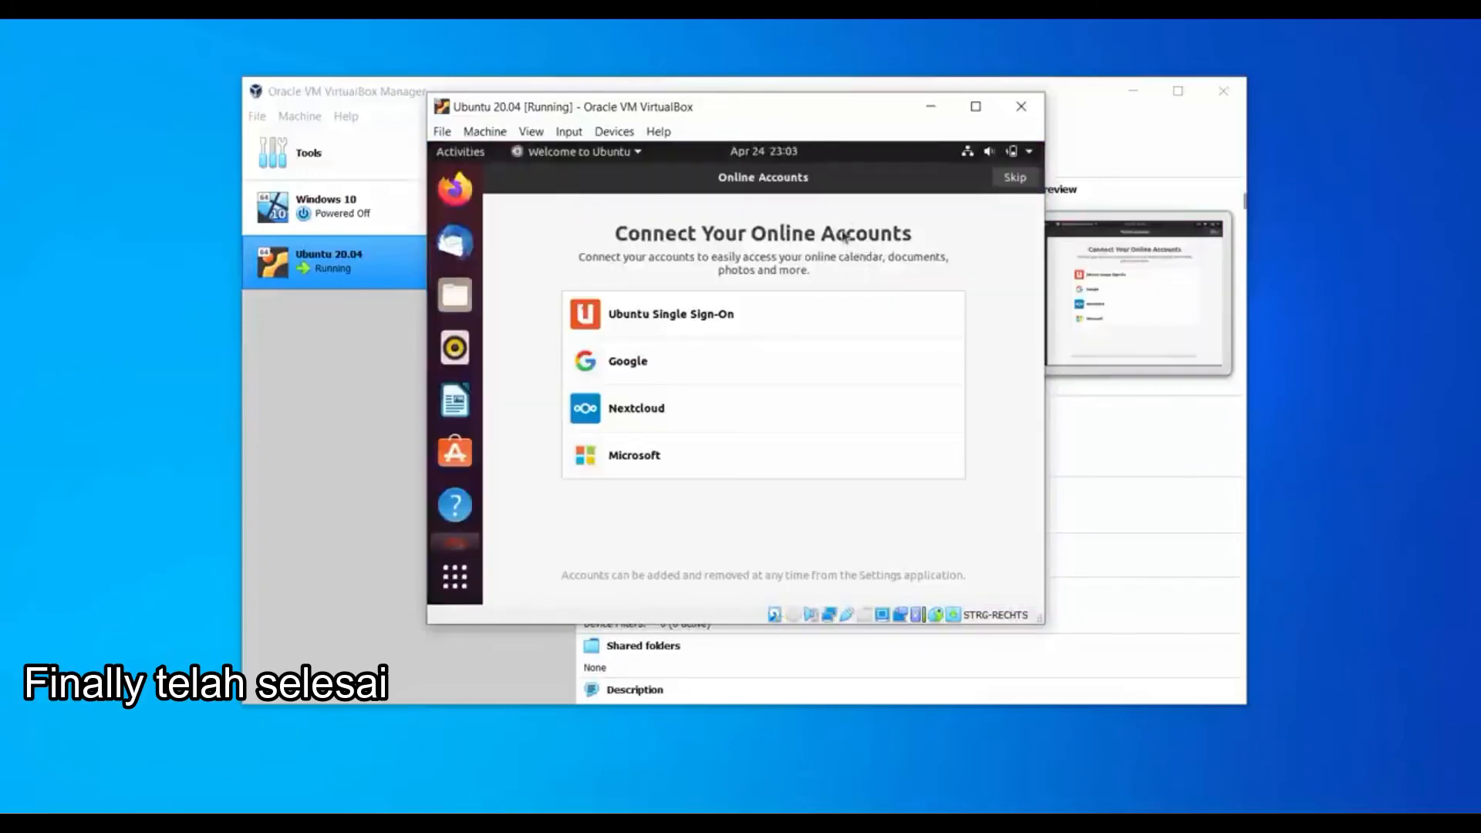
left_click(1007, 182)
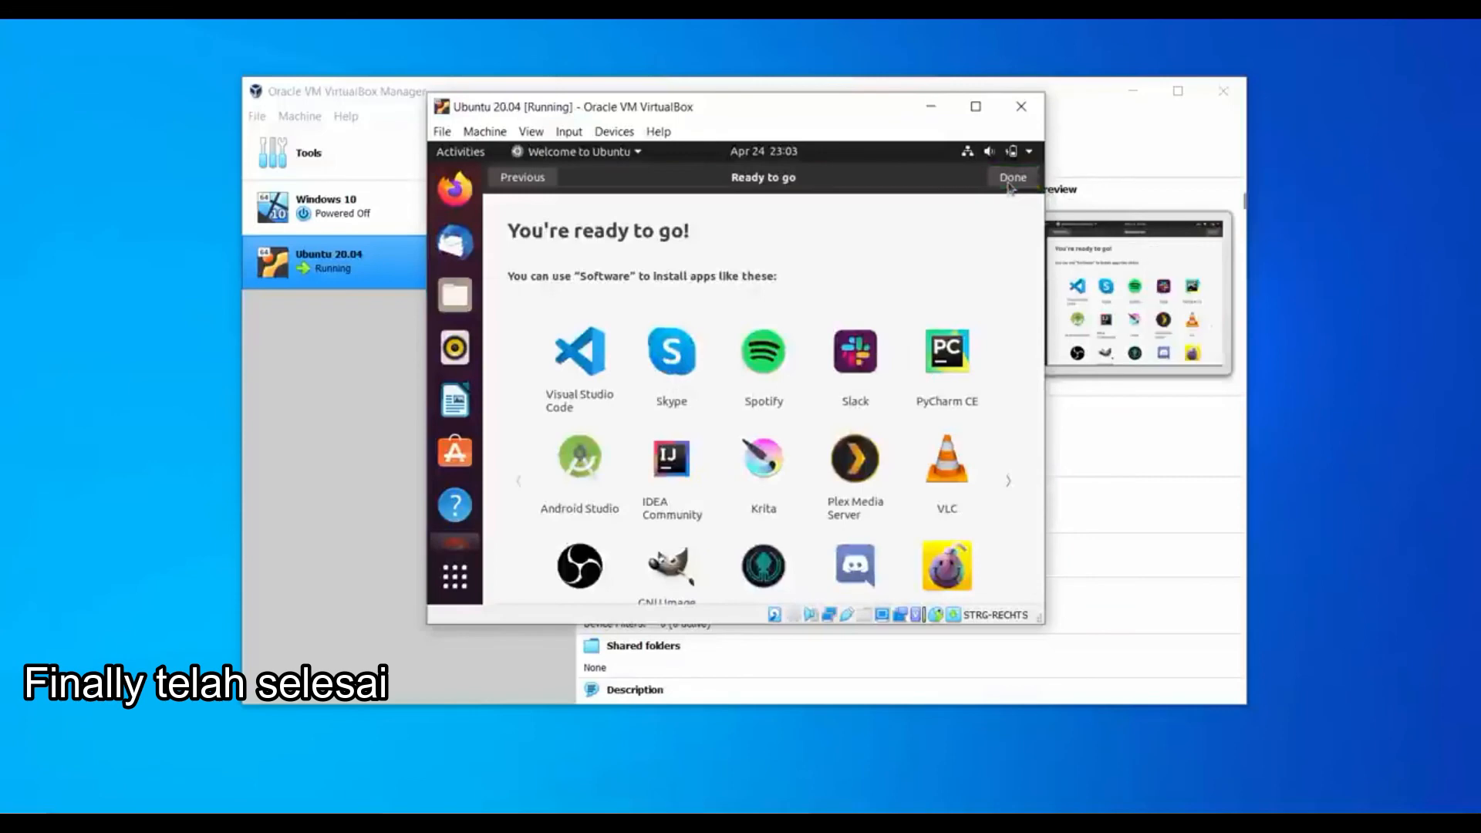
left_click(1010, 180)
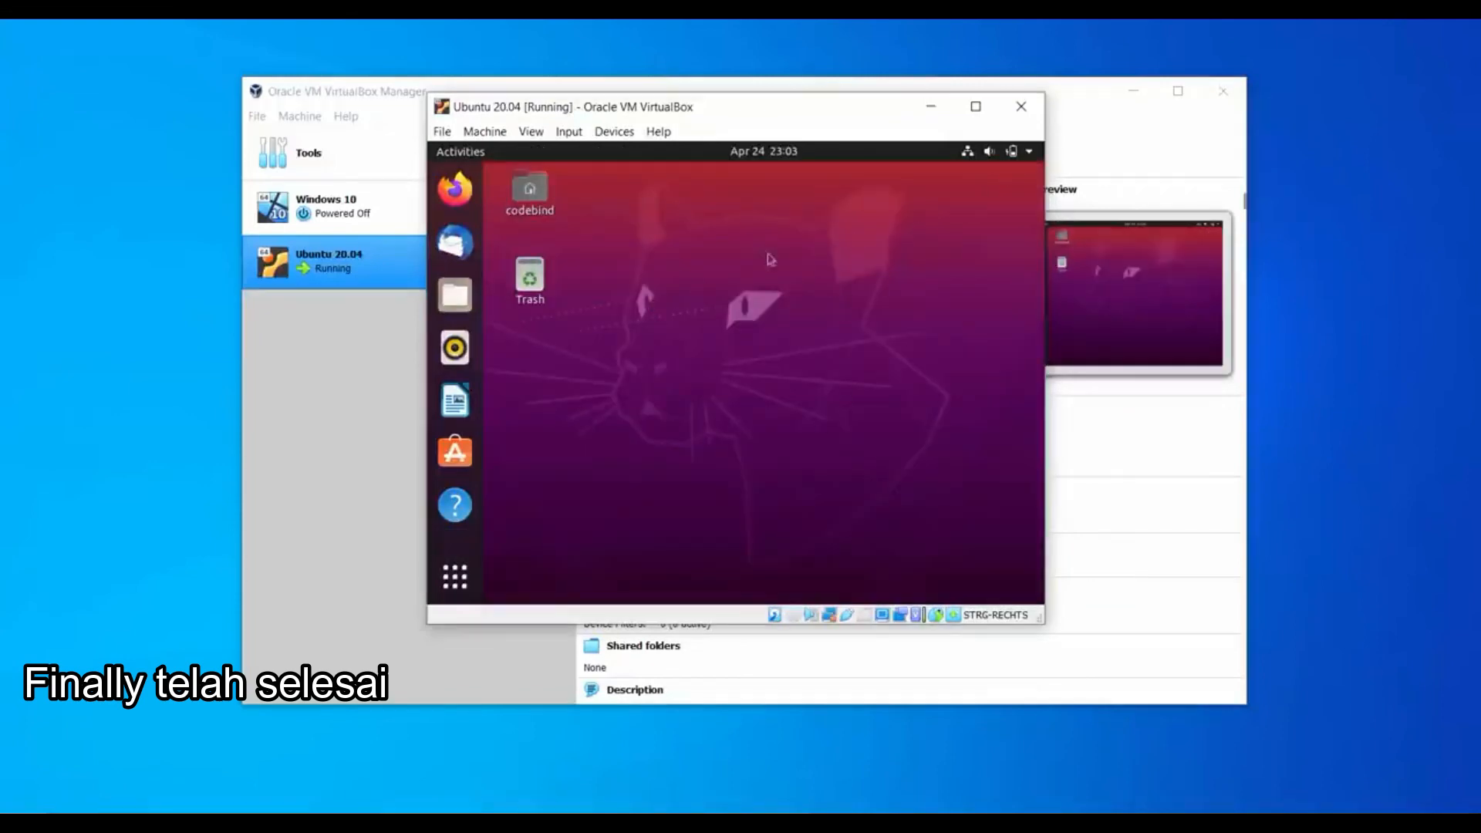